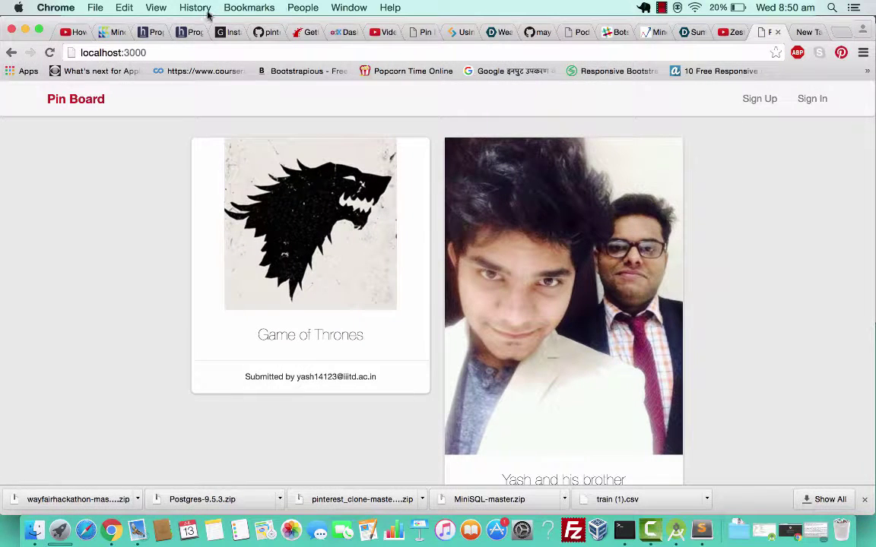
# Inspect the localhost:3000 page address, selecting its 3000 port number.
pyautogui.click(192, 53)
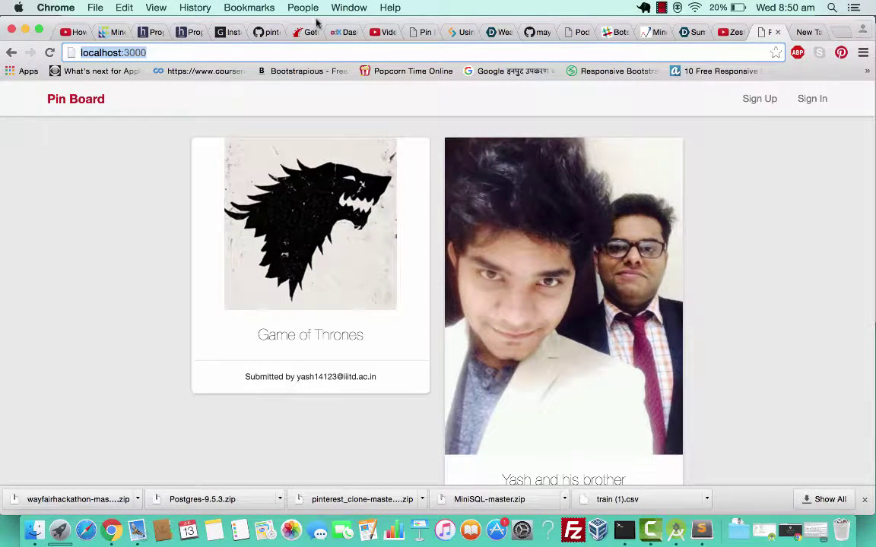
pyautogui.moveTo(315, 23); pyautogui.dragTo(305, 16)
pyautogui.click(219, 51)
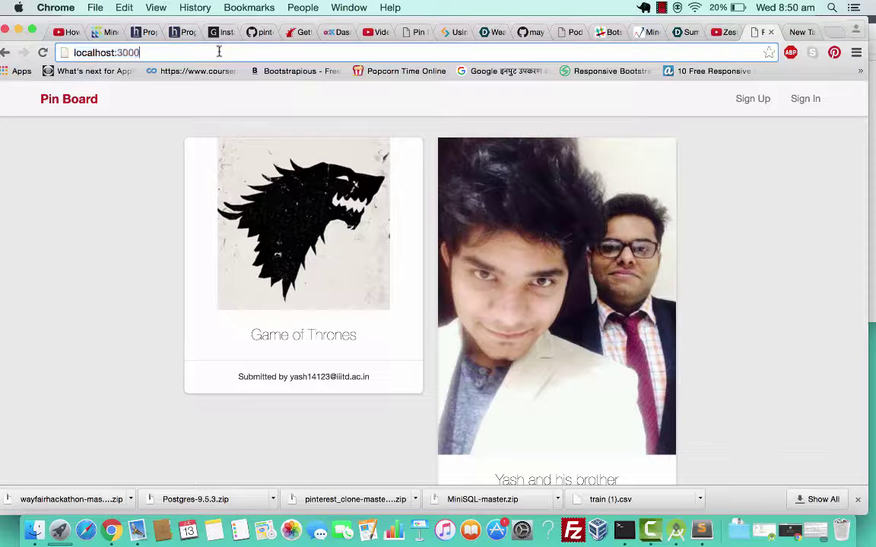
pyautogui.doubleClick(122, 52)
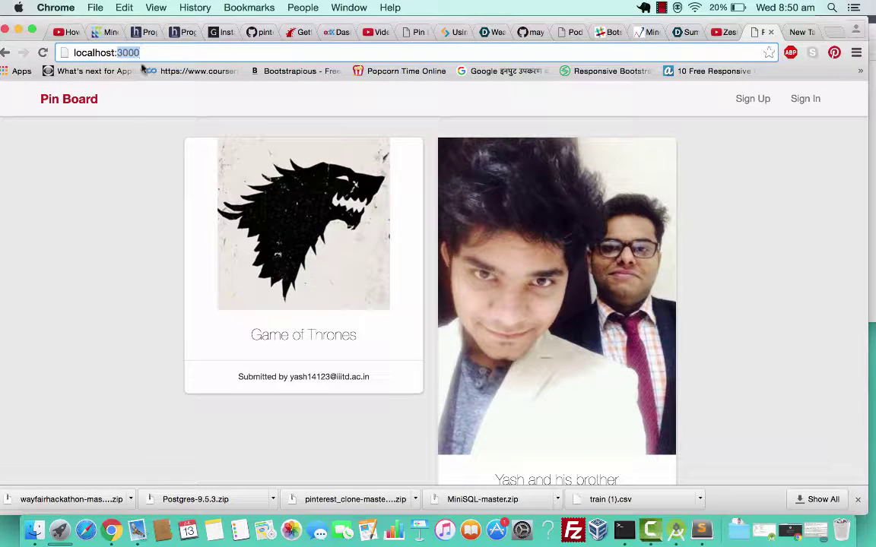
pyautogui.click(115, 118)
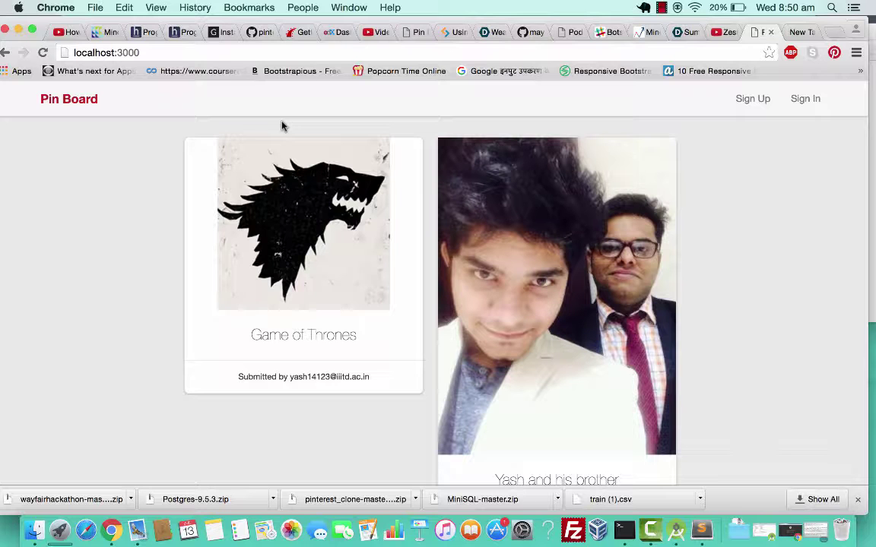
# Scroll through the signed-out home grid of two pins, including Game of Thrones.
pyautogui.scroll(-2, 281, 126)
pyautogui.scroll(2, 280, 124)
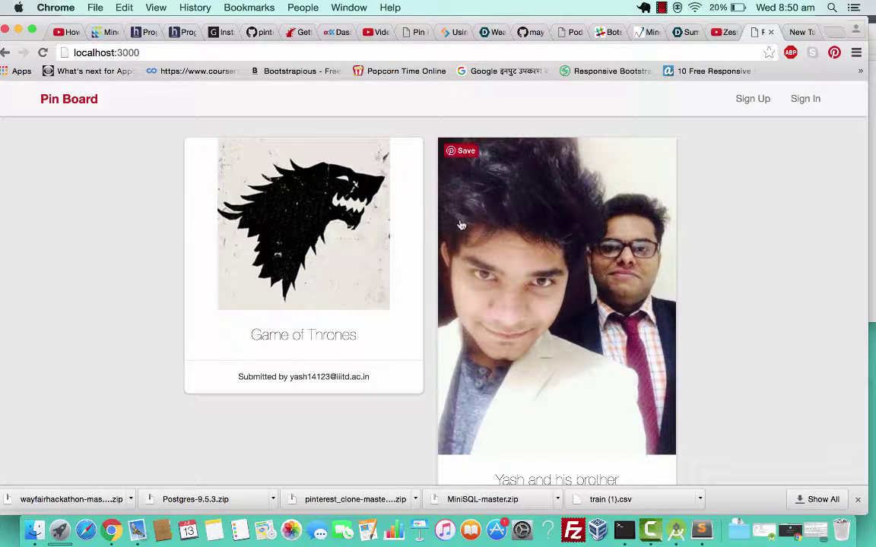
pyautogui.scroll(-2, 763, 324)
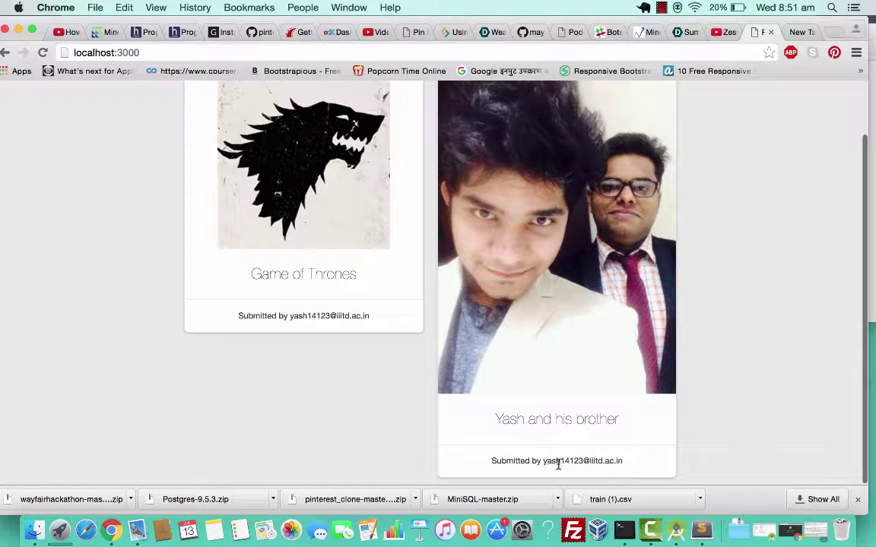
pyautogui.scroll(2, 352, 312)
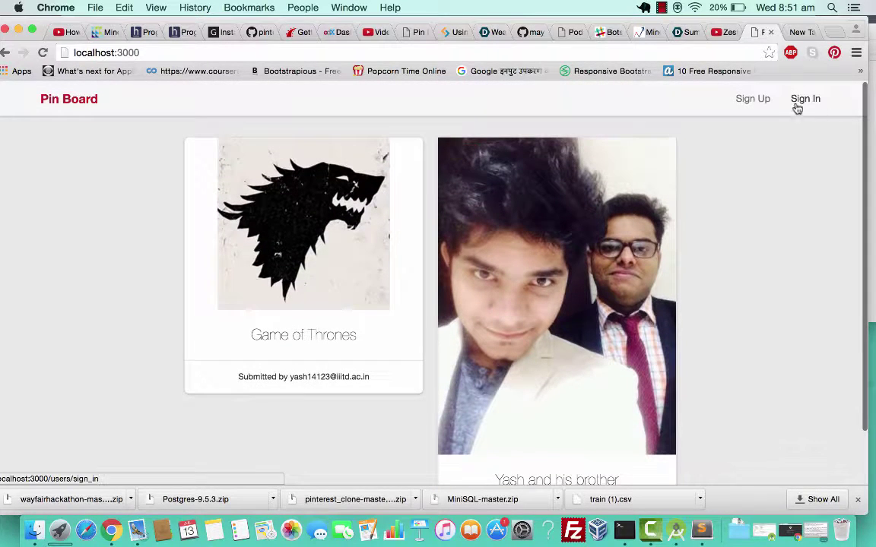
pyautogui.scroll(-2, 757, 228)
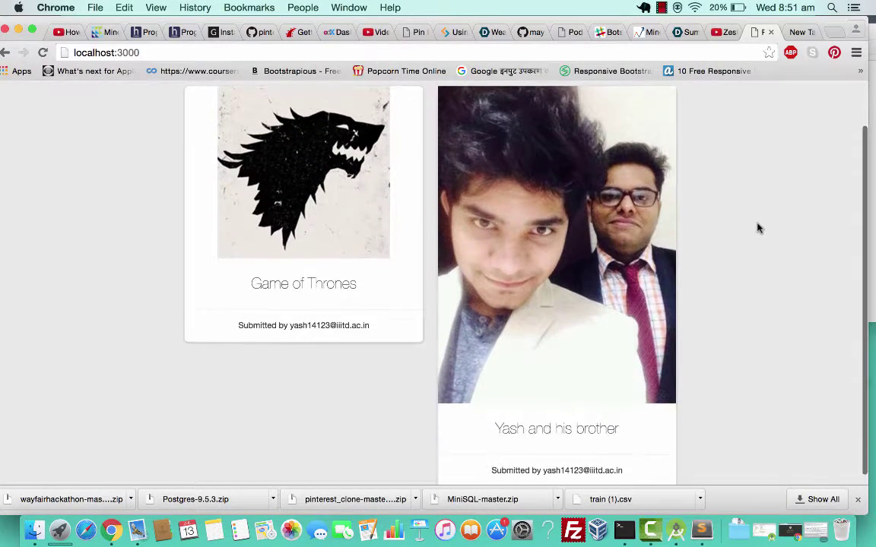
pyautogui.scroll(2, 757, 228)
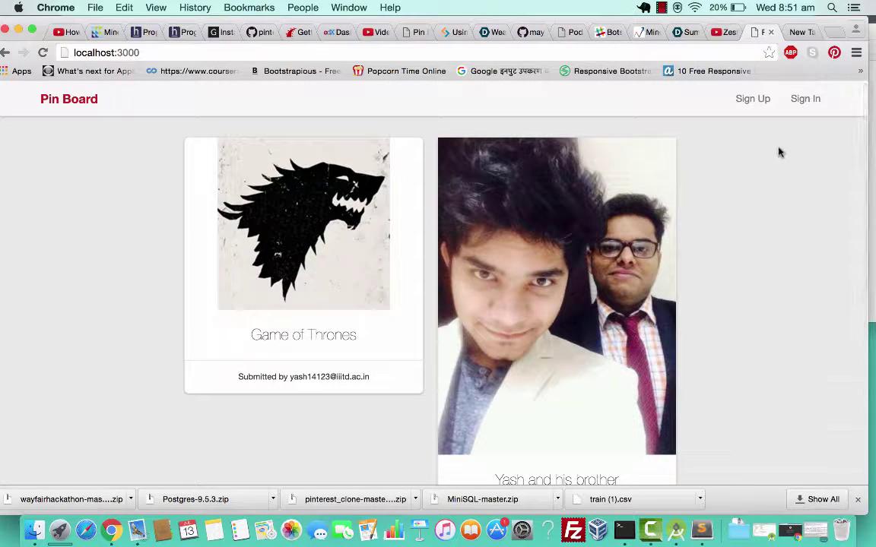
# Open Sign In, log in with the autofilled email and password, and check the home grid.
pyautogui.click(806, 99)
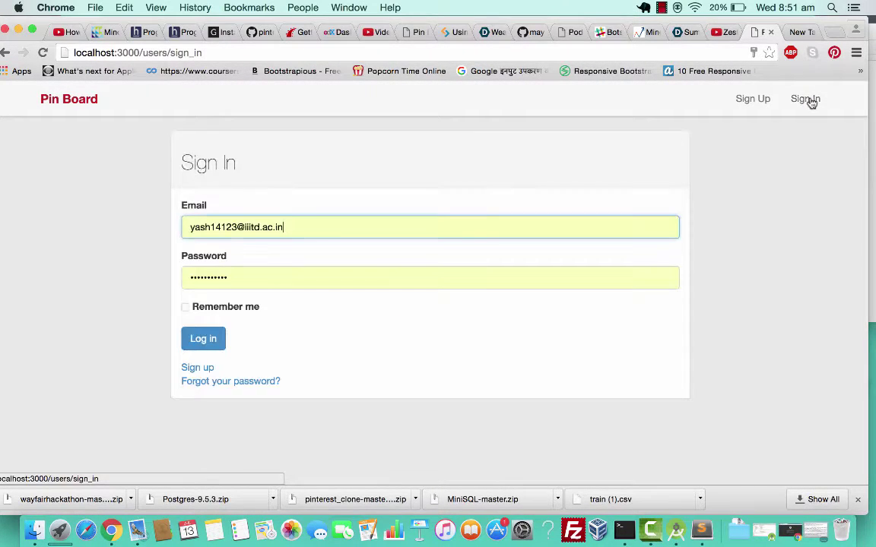
pyautogui.click(306, 230)
pyautogui.click(302, 271)
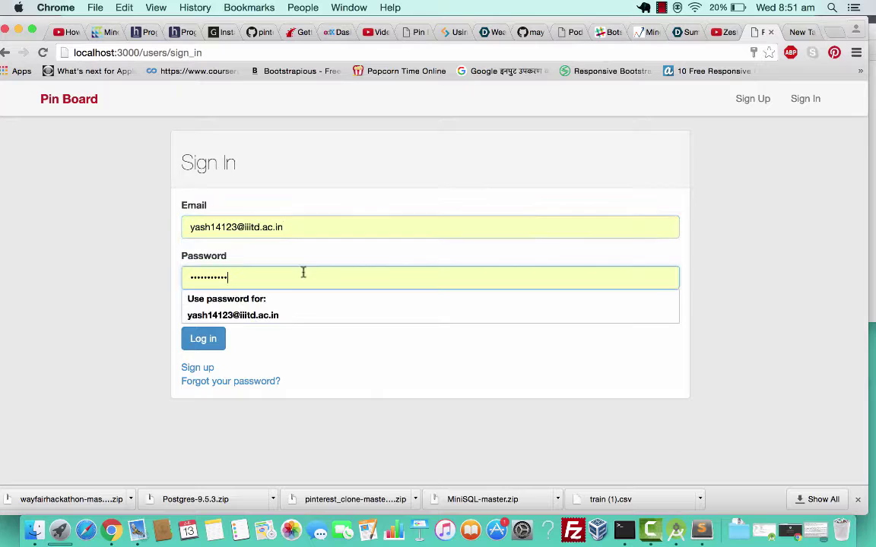
pyautogui.click(302, 225)
pyautogui.click(298, 275)
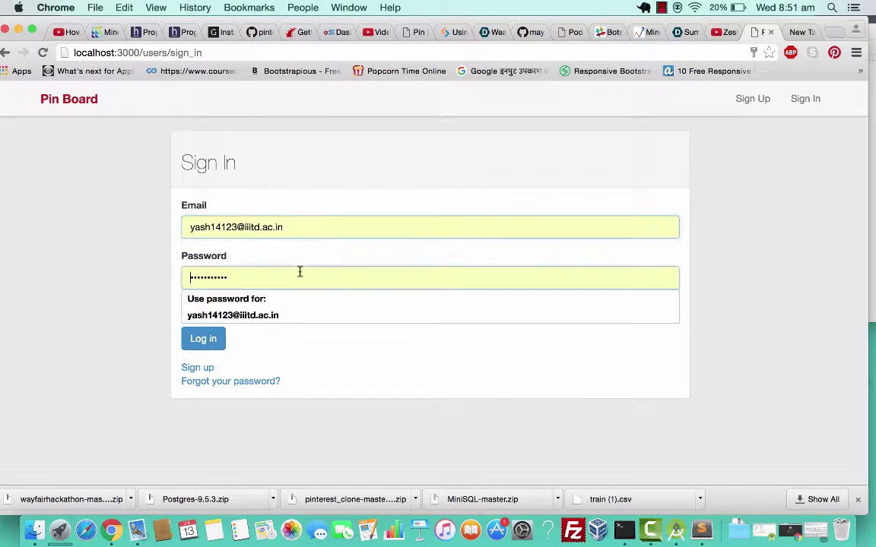
pyautogui.click(203, 338)
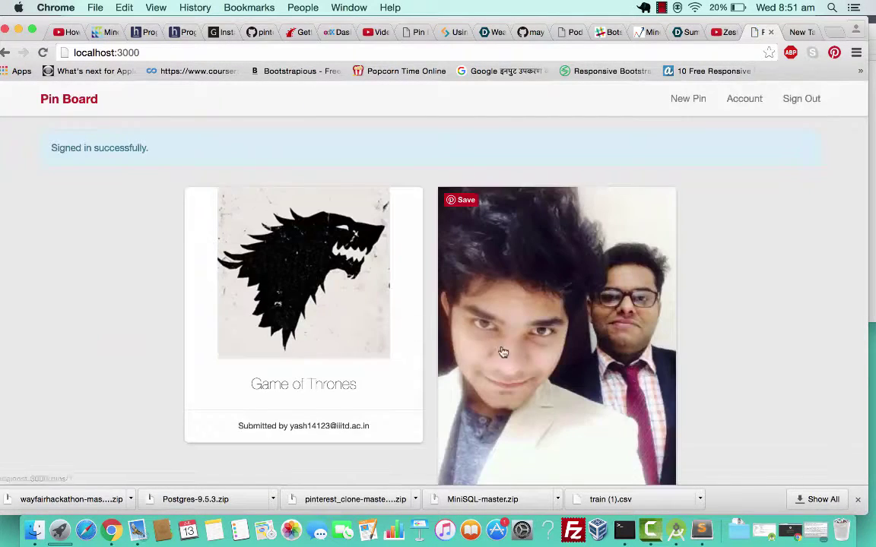
pyautogui.scroll(-3, 510, 356)
pyautogui.scroll(3, 510, 356)
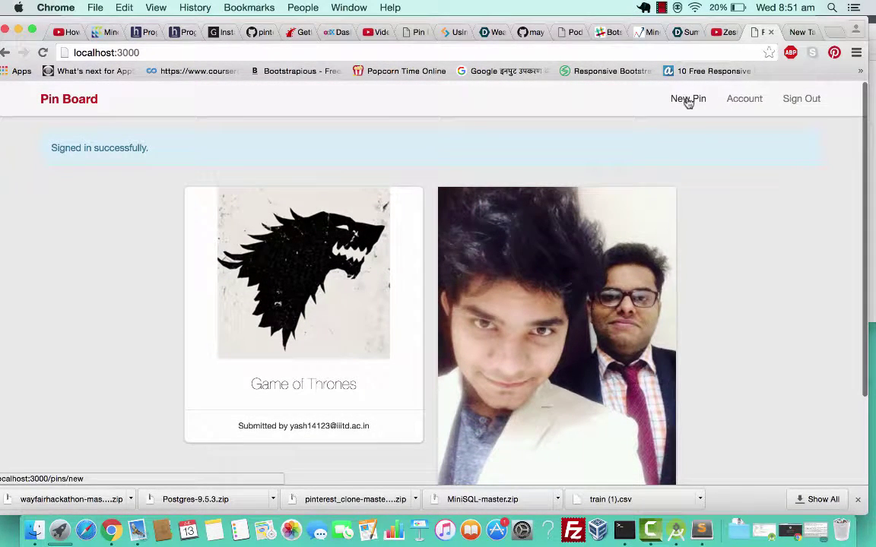
# Start a new pin and attach the 12391710-red-eye-icon-with-shadow-on-white.jpg image.
pyautogui.click(687, 101)
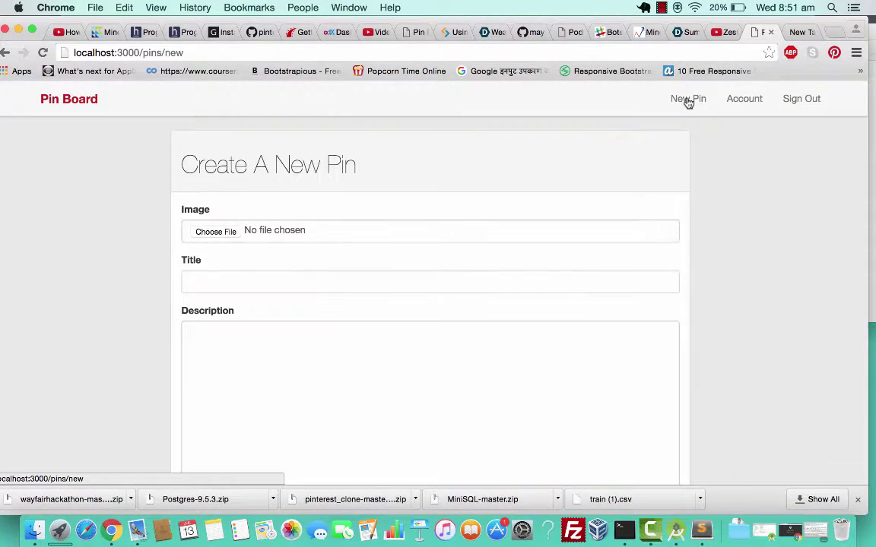
pyautogui.click(218, 232)
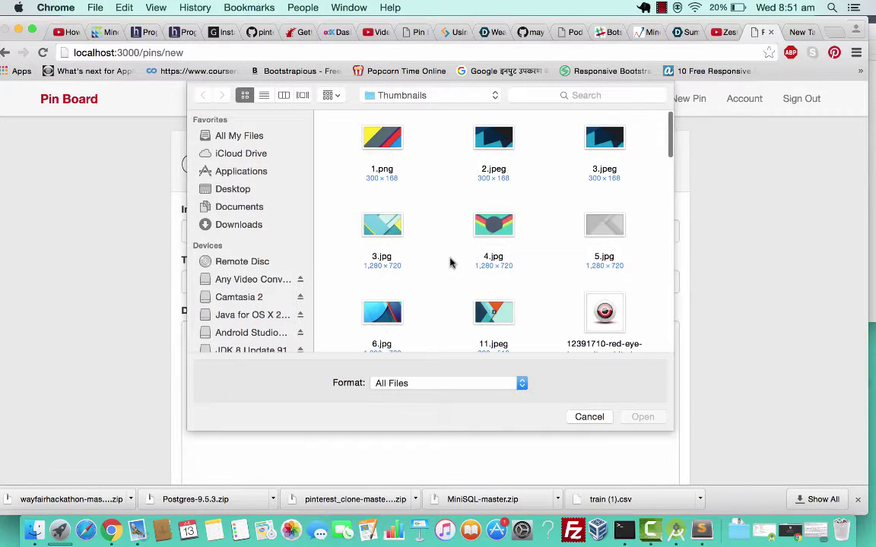
pyautogui.scroll(-5, 449, 261)
pyautogui.scroll(-3, 449, 261)
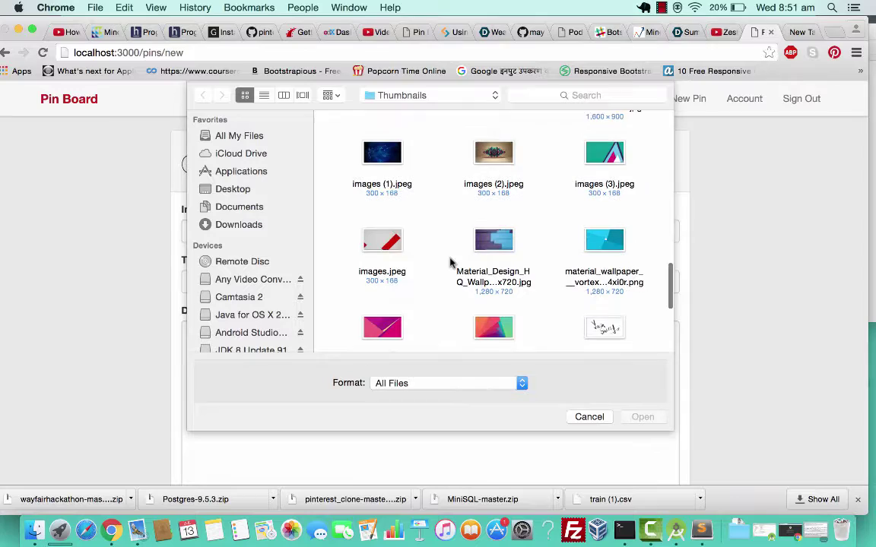
pyautogui.scroll(-4, 450, 262)
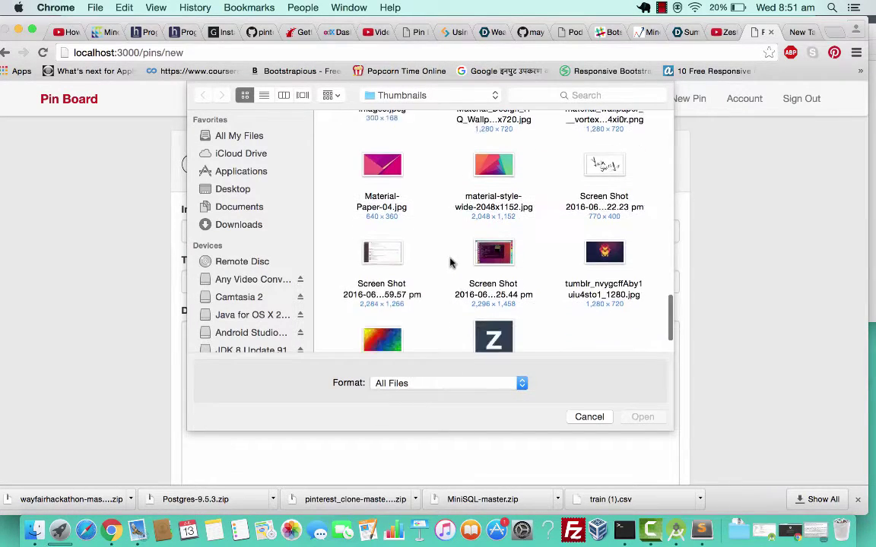
pyautogui.scroll(5, 453, 264)
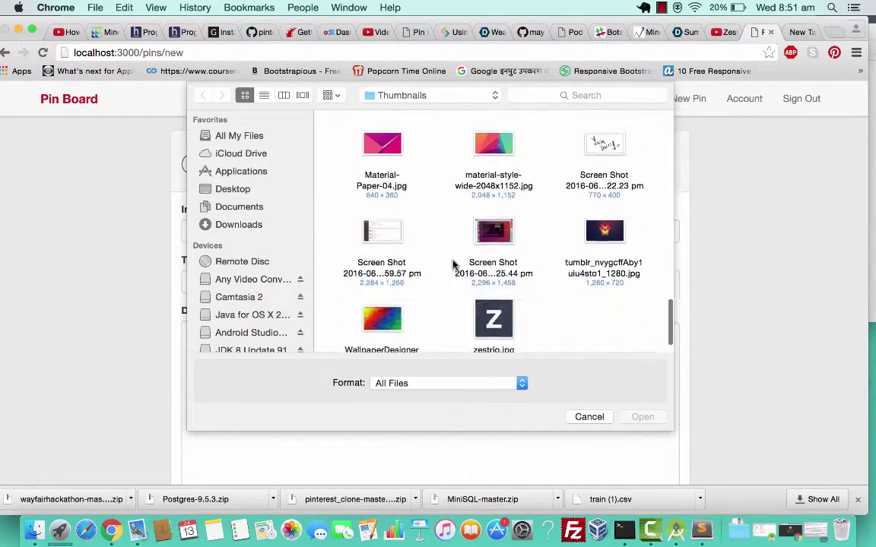
pyautogui.scroll(5, 453, 265)
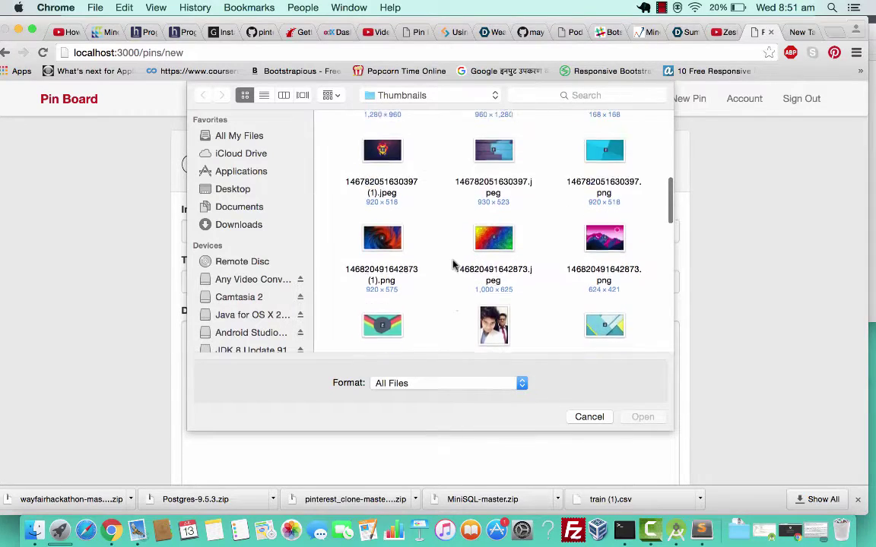
pyautogui.scroll(5, 453, 265)
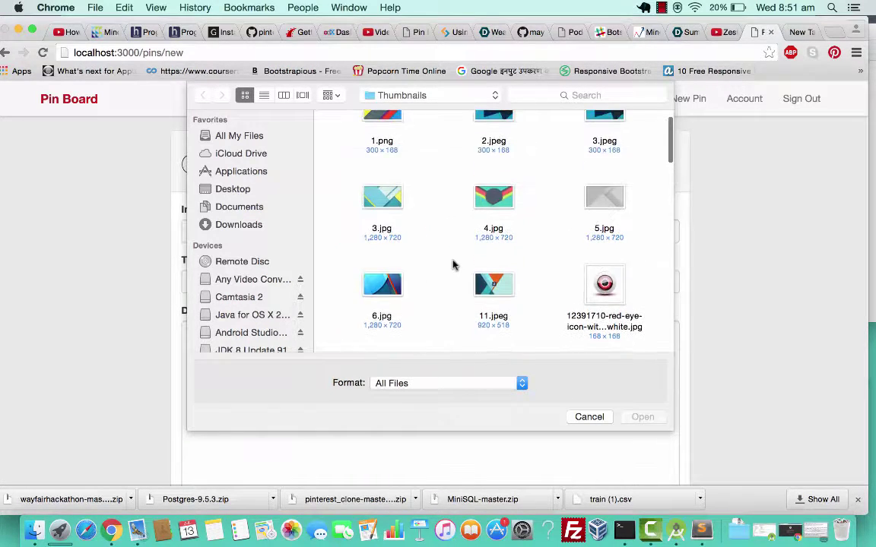
pyautogui.scroll(-1, 453, 264)
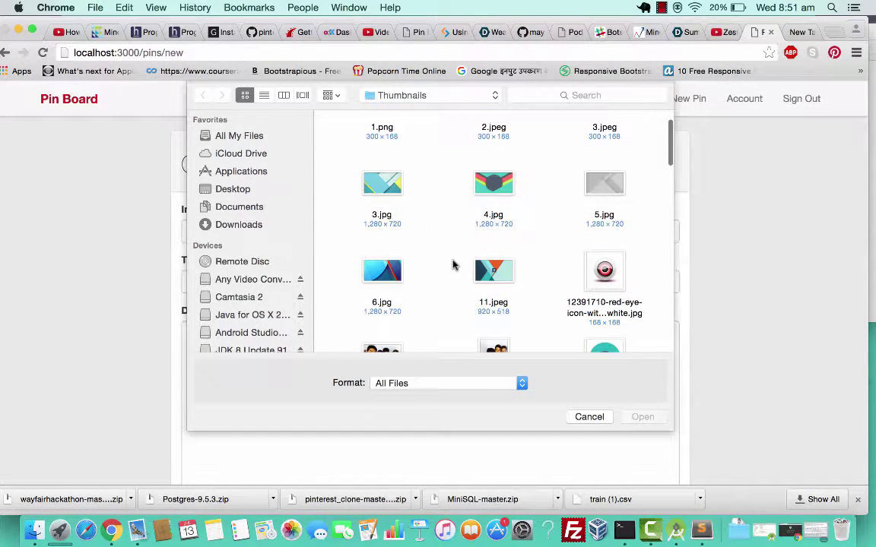
pyautogui.click(605, 273)
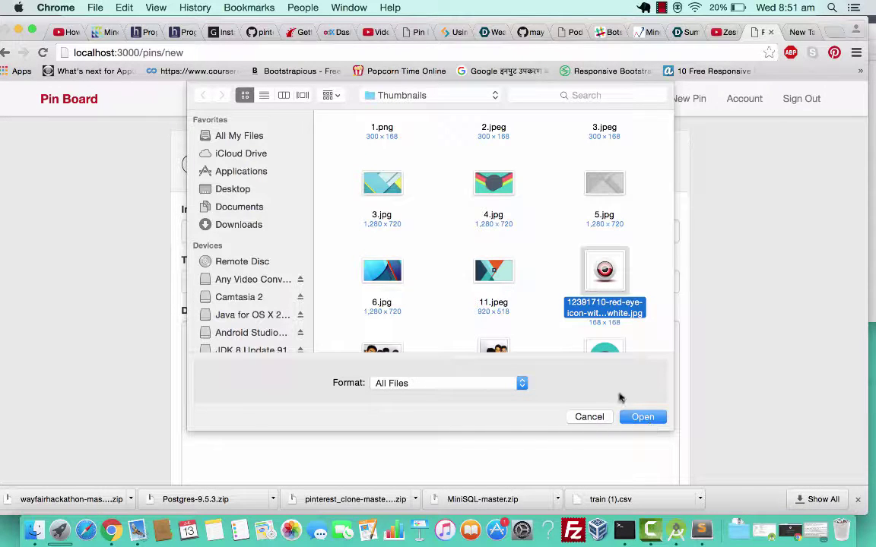
pyautogui.click(639, 423)
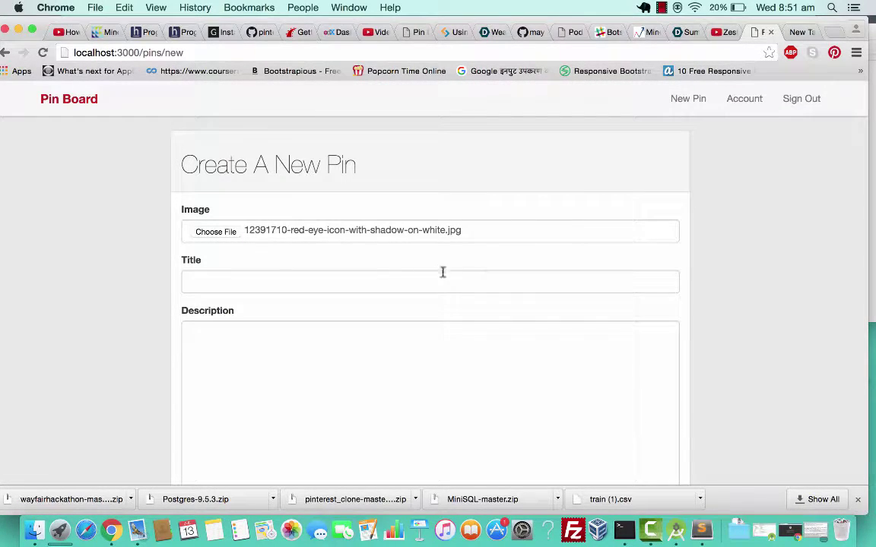
# Enter the title 'Vision - Logo' and a description beginning 'This project is for ass'.
pyautogui.click(396, 276)
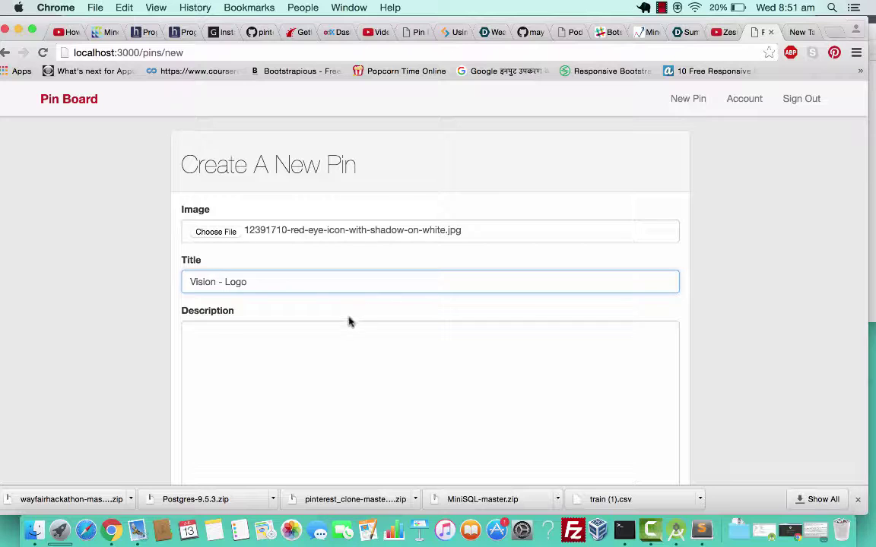
pyautogui.click(268, 338)
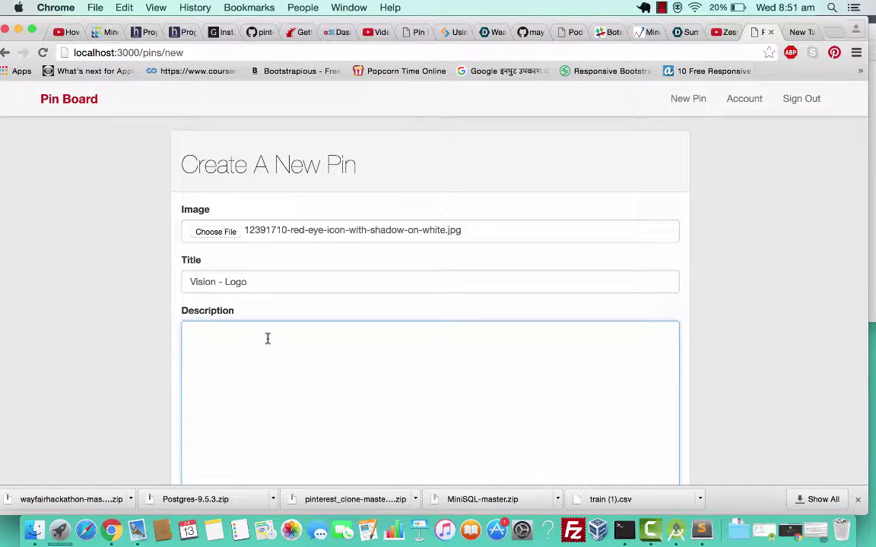
pyautogui.press('XF86AudioRaiseVolume')
pyautogui.write('This project is for assisting the visually challenged. This is enormous potential.')
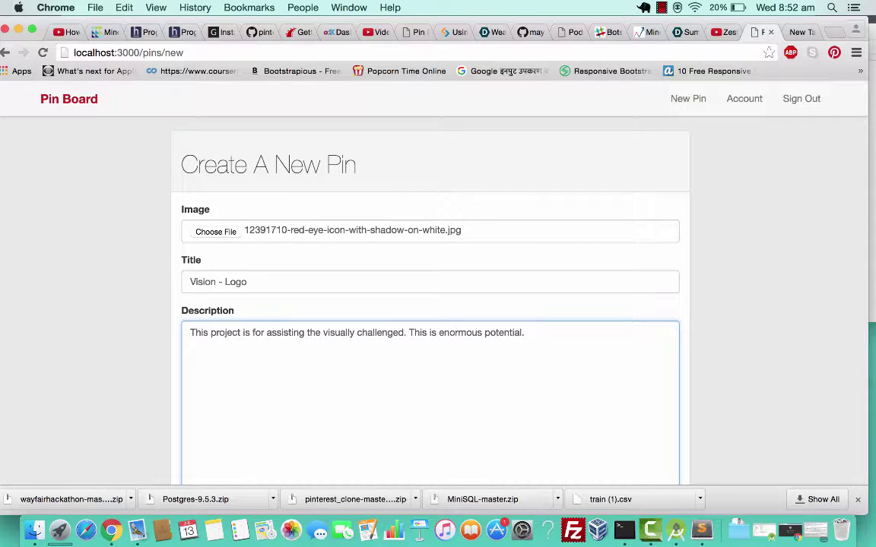
pyautogui.scroll(-2, 203, 402)
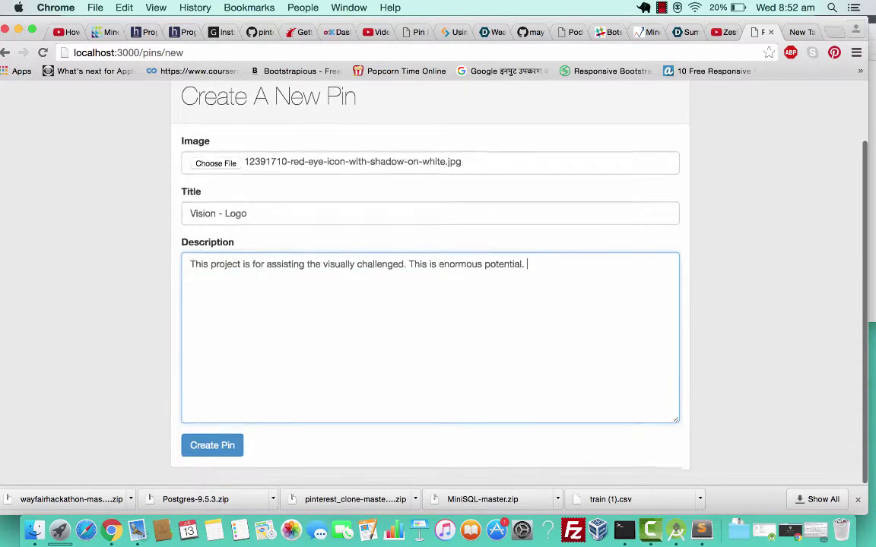
# Create the Vision - Logo pin and scroll down to its details.
pyautogui.click(211, 458)
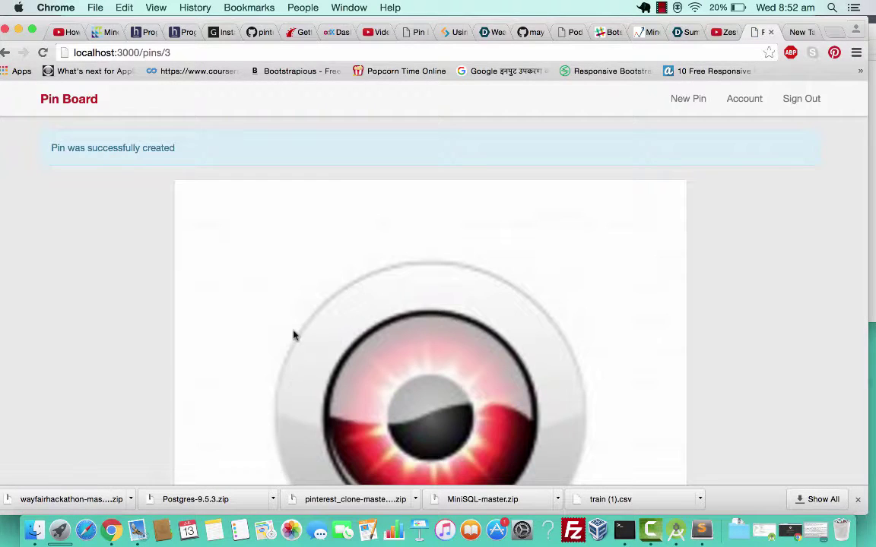
pyautogui.scroll(-2, 290, 378)
pyautogui.scroll(1, 107, 150)
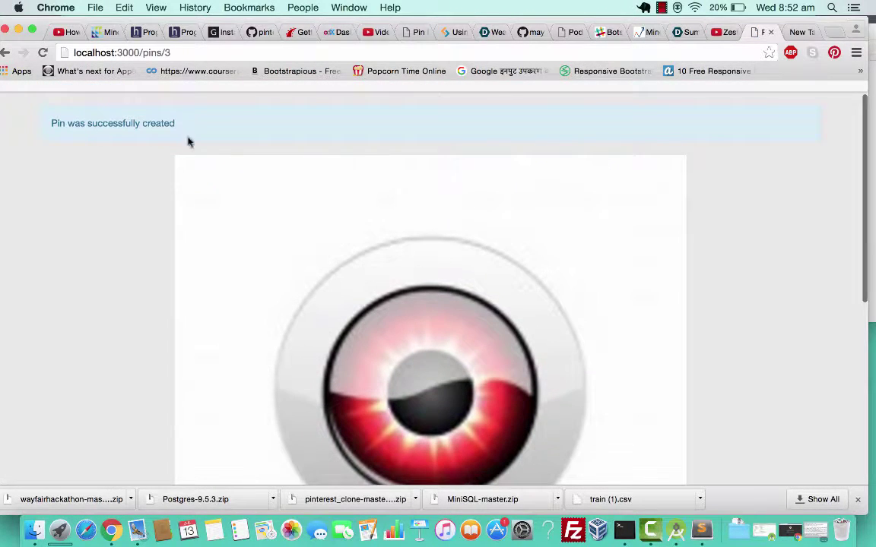
pyautogui.scroll(-5, 223, 379)
pyautogui.scroll(-1, 222, 379)
pyautogui.scroll(-4, 327, 332)
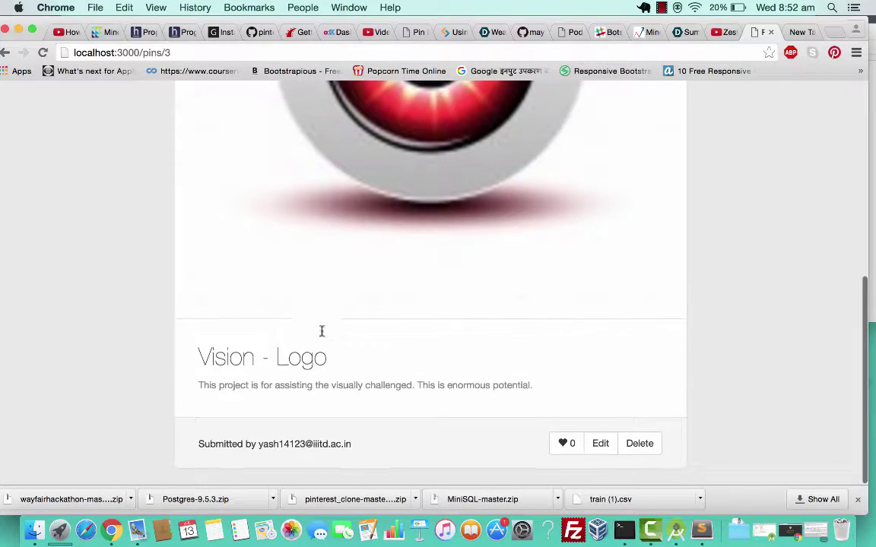
# Like the Vision - Logo pin so its like count reads 1.
pyautogui.moveTo(207, 363); pyautogui.dragTo(200, 380)
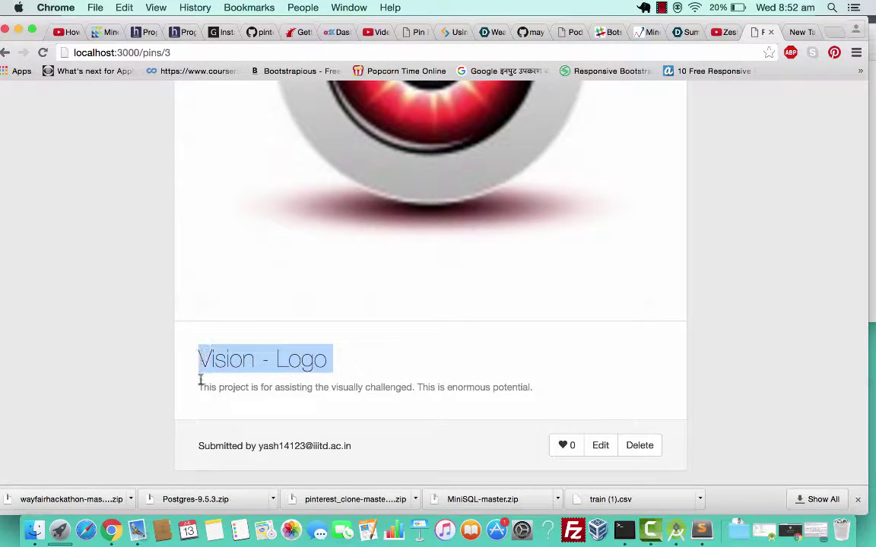
pyautogui.moveTo(257, 449); pyautogui.dragTo(360, 451)
pyautogui.click(348, 449)
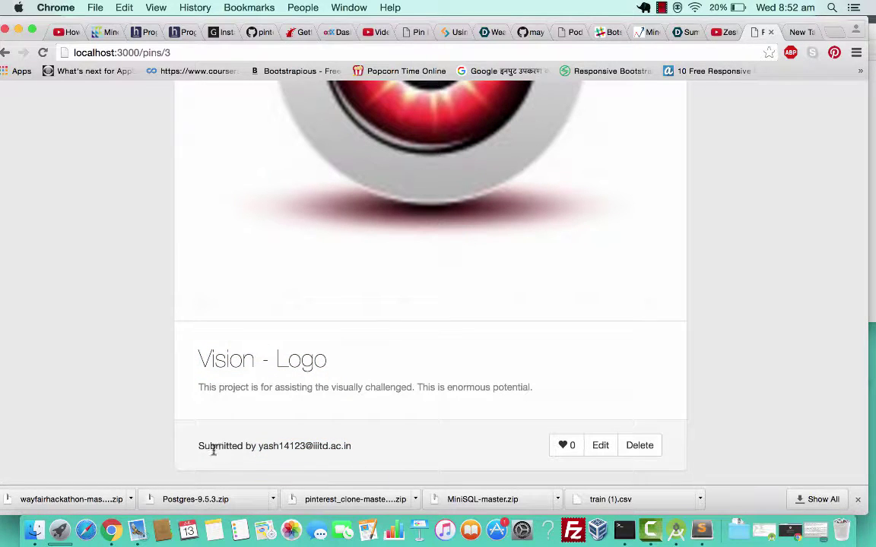
pyautogui.moveTo(259, 447); pyautogui.dragTo(357, 447)
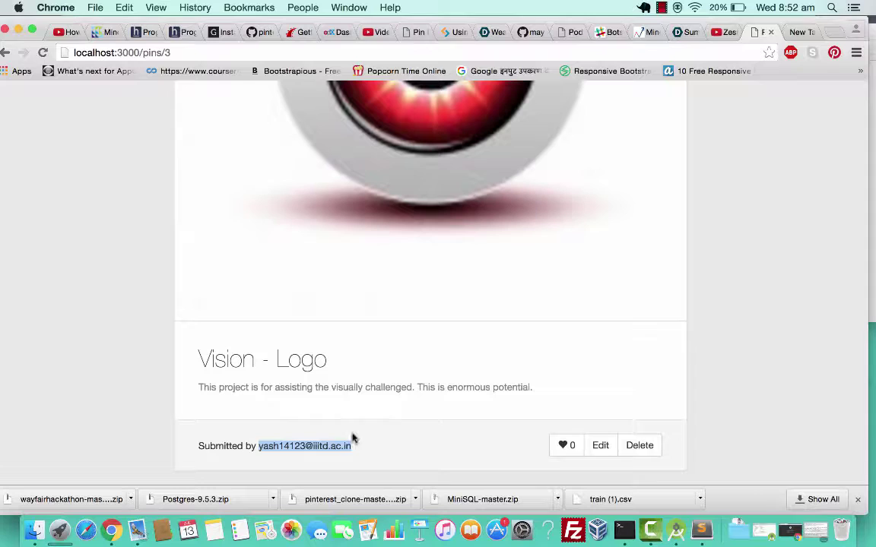
pyautogui.click(566, 447)
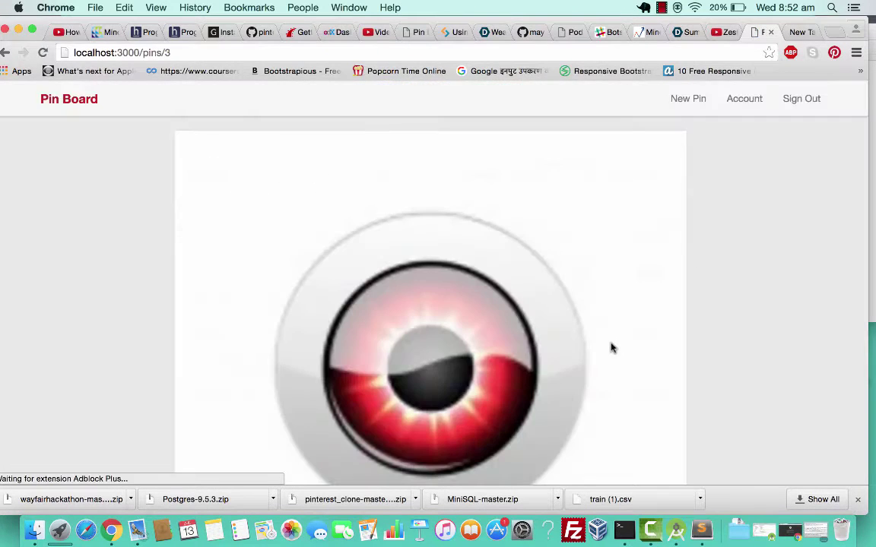
pyautogui.scroll(-10, 557, 363)
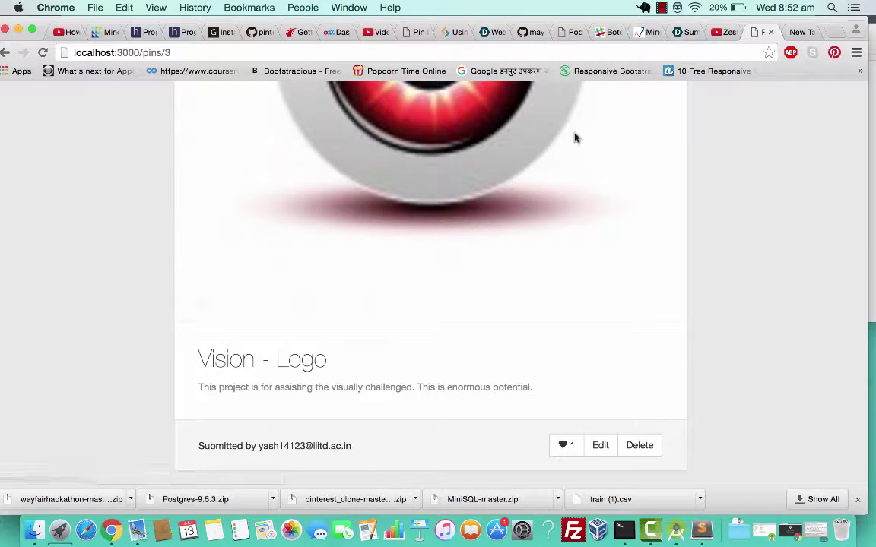
pyautogui.scroll(1, 586, 266)
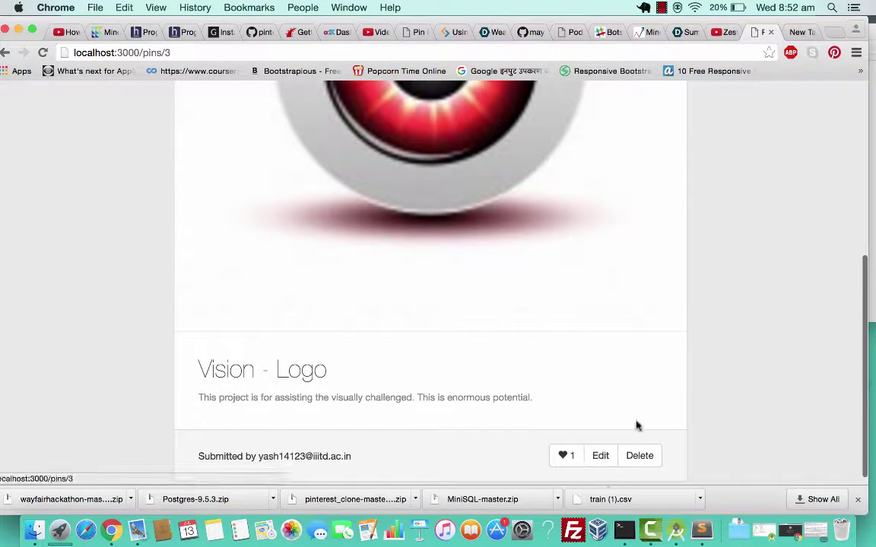
pyautogui.scroll(10, 631, 410)
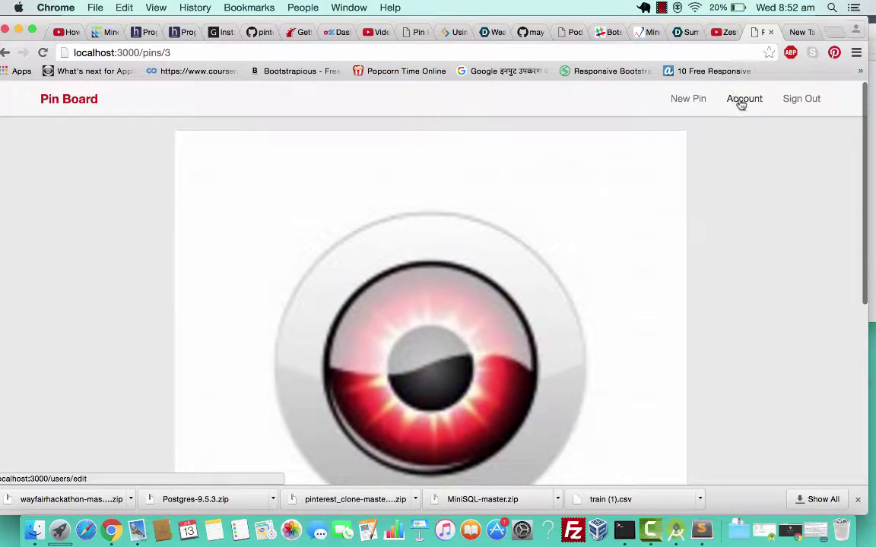
# Return to the home grid via the Pin Board link and reload it to show three pins.
pyautogui.click(67, 104)
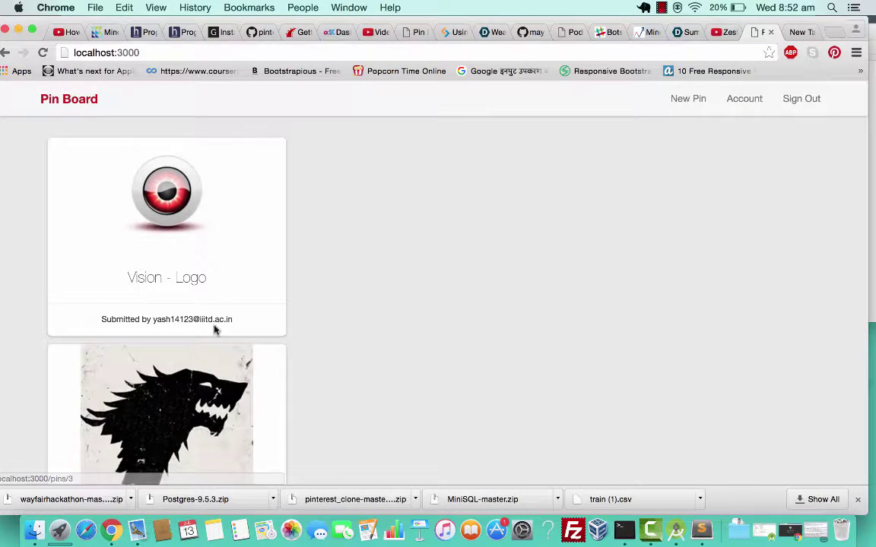
pyautogui.scroll(-2, 214, 328)
pyautogui.scroll(3, 176, 264)
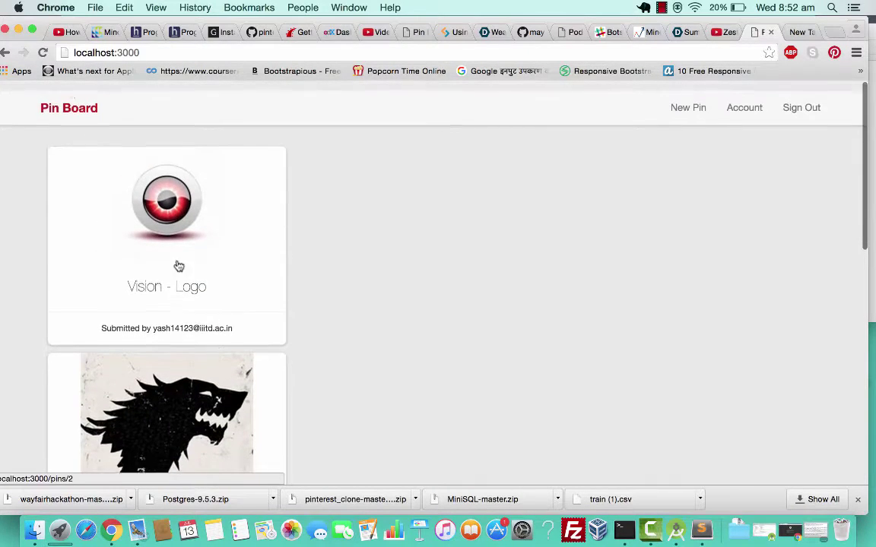
pyautogui.click(42, 53)
pyautogui.scroll(-2, 314, 348)
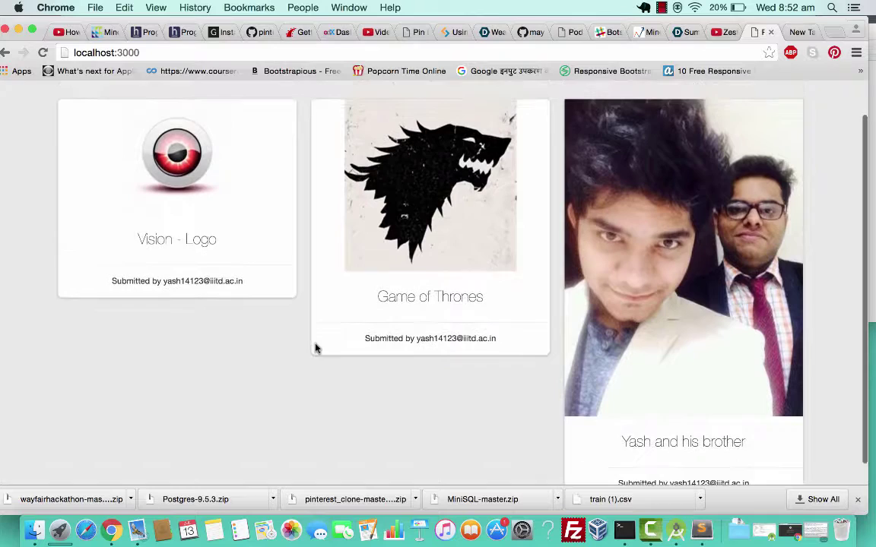
pyautogui.scroll(2, 365, 334)
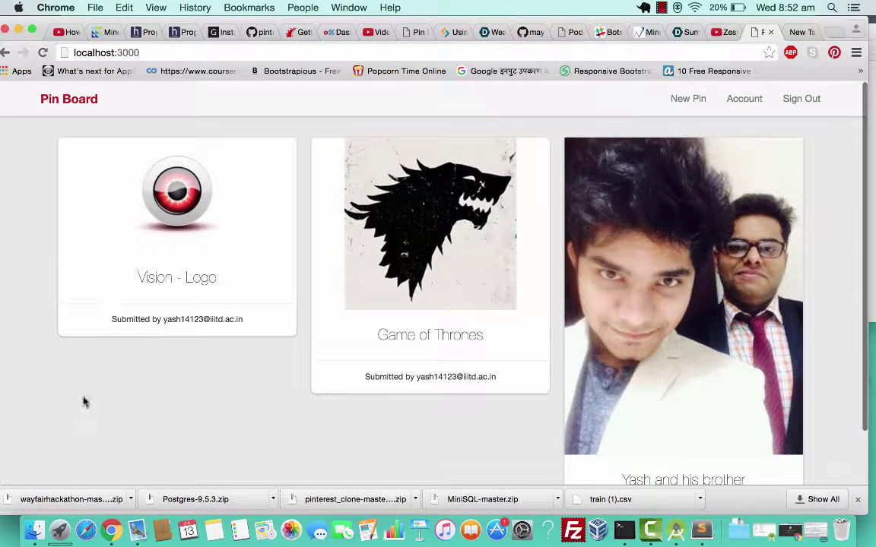
pyautogui.scroll(-3, 635, 403)
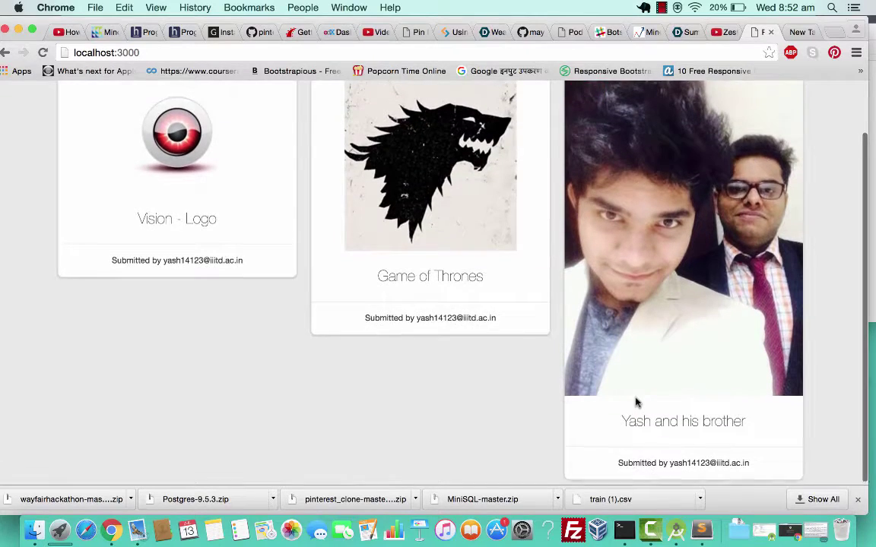
pyautogui.scroll(1, 635, 403)
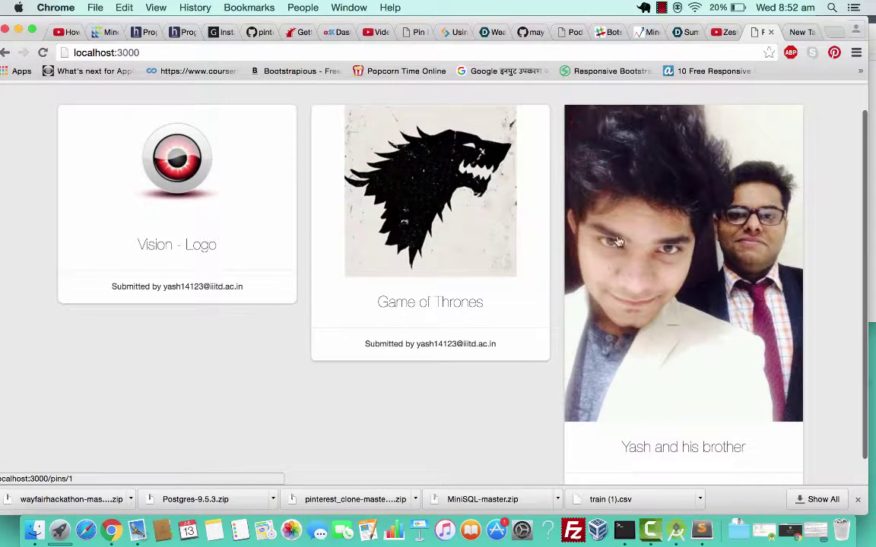
pyautogui.scroll(-1, 502, 387)
pyautogui.scroll(3, 502, 387)
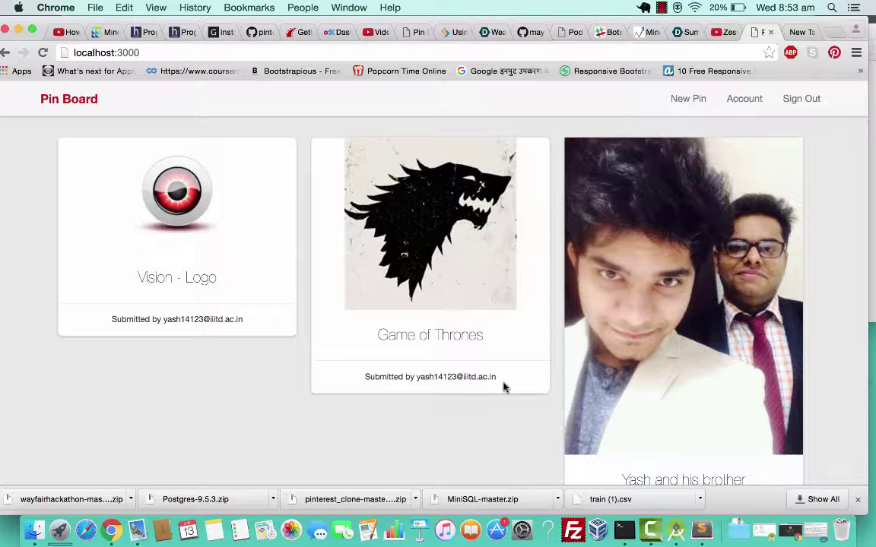
pyautogui.scroll(-2, 502, 385)
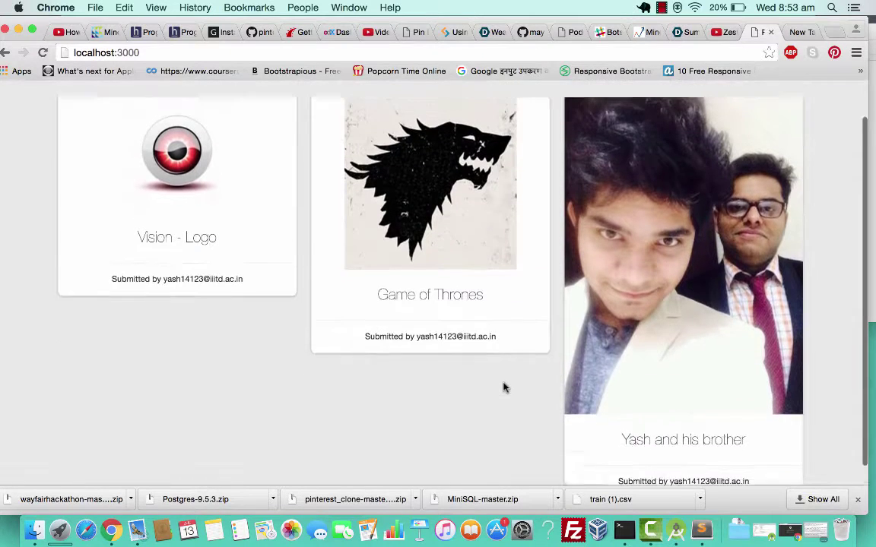
pyautogui.scroll(2, 502, 385)
# Sign out and scroll the home grid listing Vision - Logo, Game of Thrones and a photo pin.
pyautogui.click(795, 104)
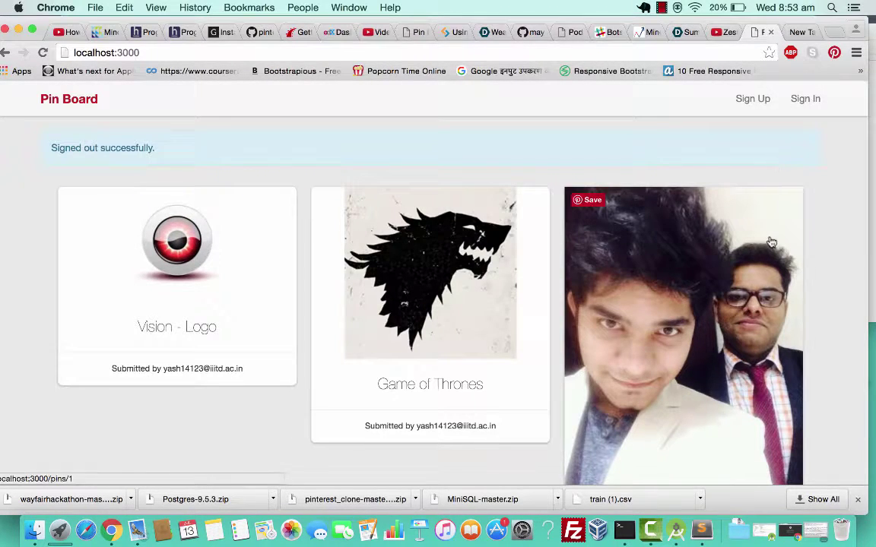
pyautogui.scroll(-2, 772, 243)
pyautogui.scroll(2, 772, 243)
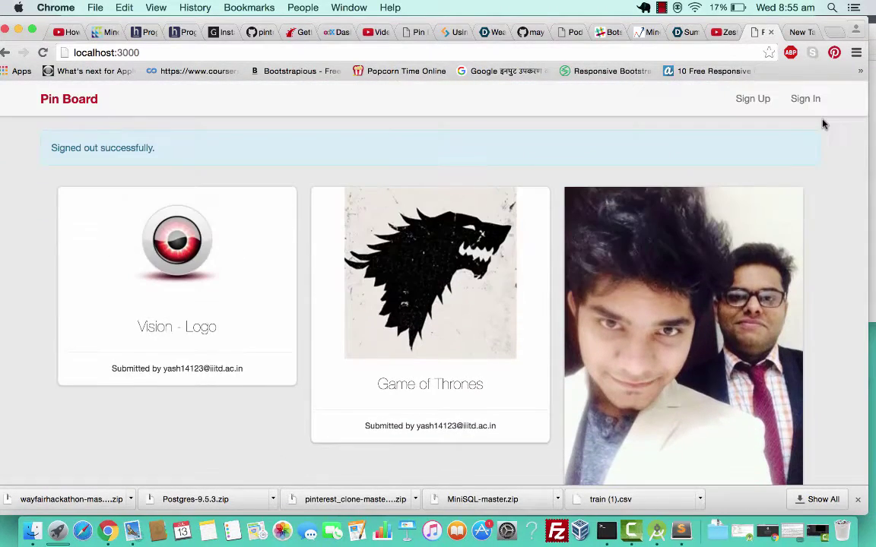
pyautogui.scroll(-2, 528, 324)
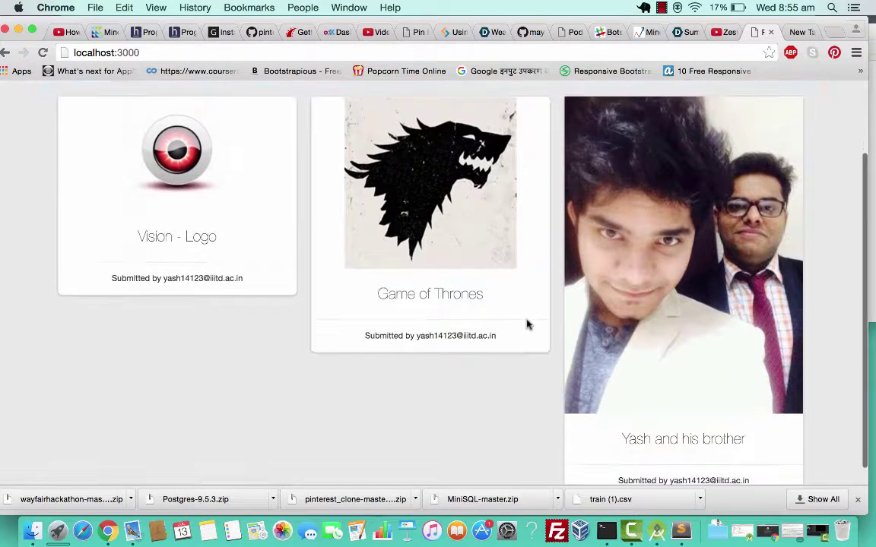
pyautogui.scroll(2, 528, 325)
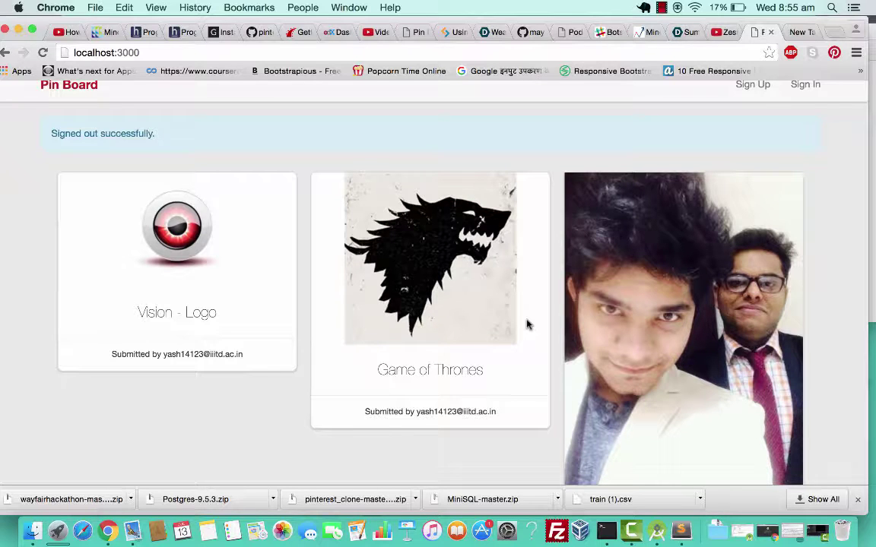
pyautogui.scroll(-5, 528, 324)
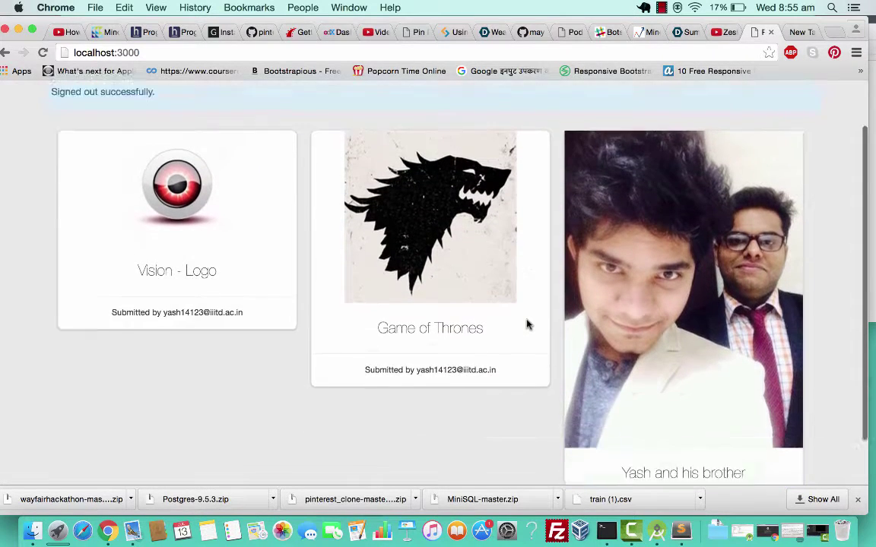
pyautogui.scroll(6, 528, 324)
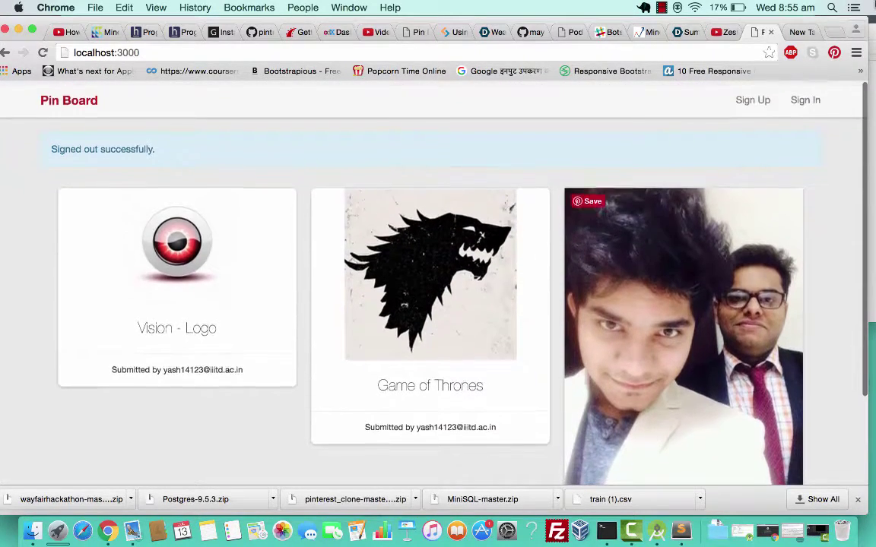
# Sign up a new account with the second user's e-mail, a password and its confirmation.
pyautogui.click(749, 107)
pyautogui.click(300, 225)
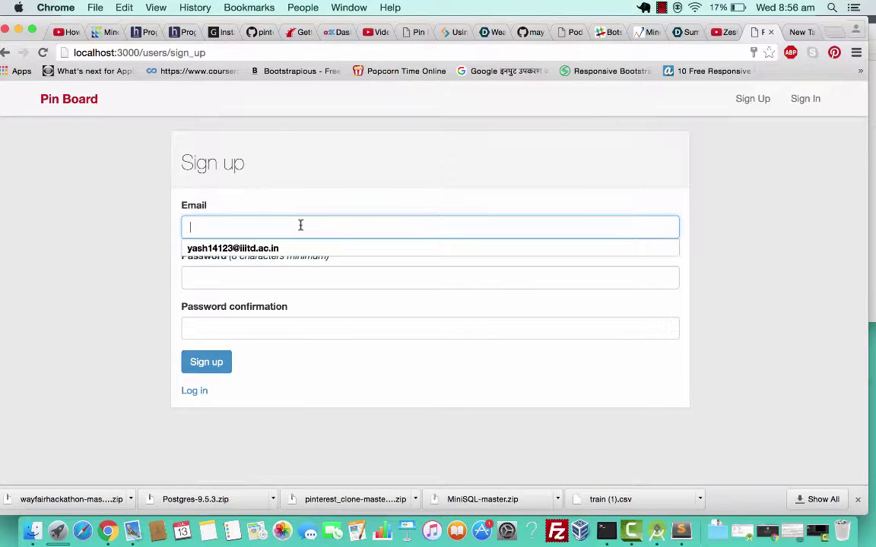
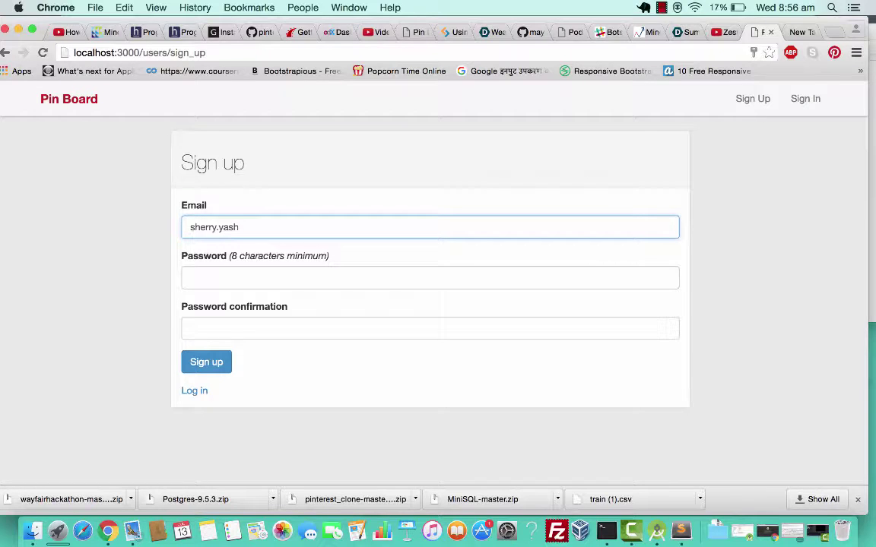
pyautogui.click(263, 283)
pyautogui.write('••')
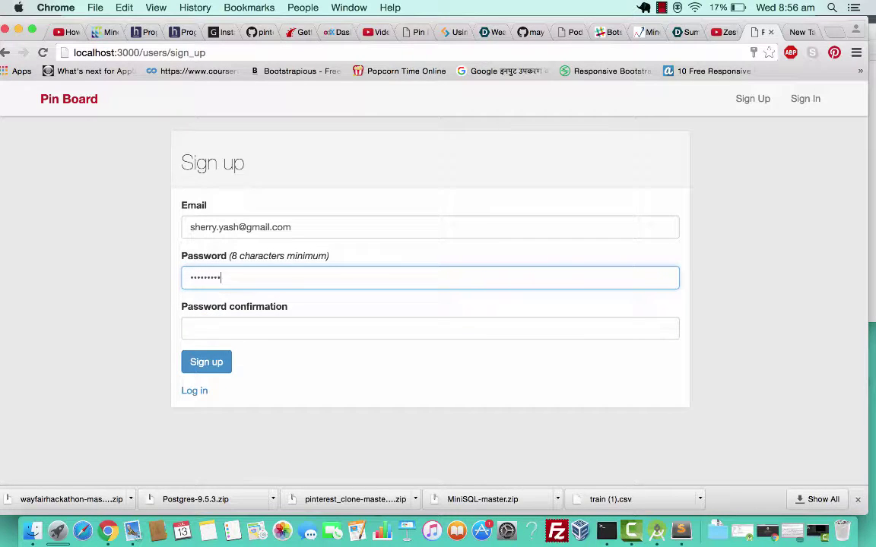
pyautogui.click(229, 327)
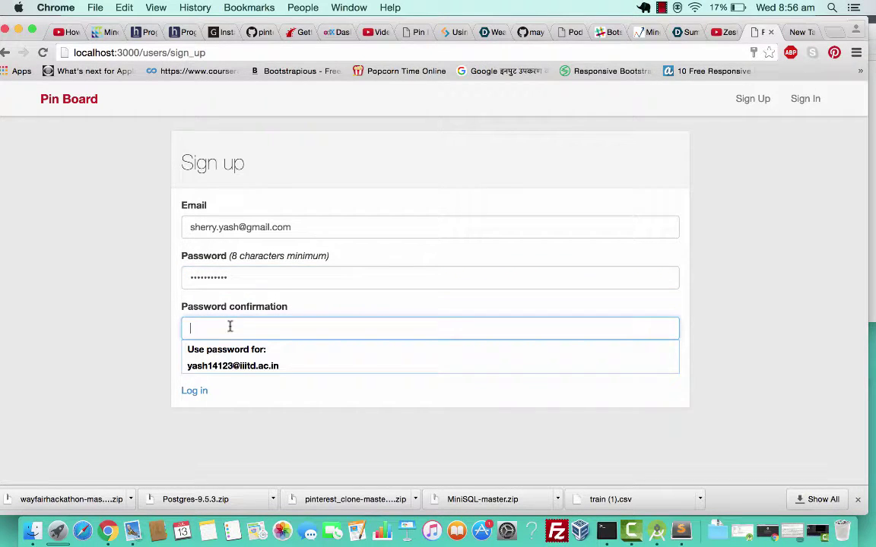
pyautogui.write('•••')
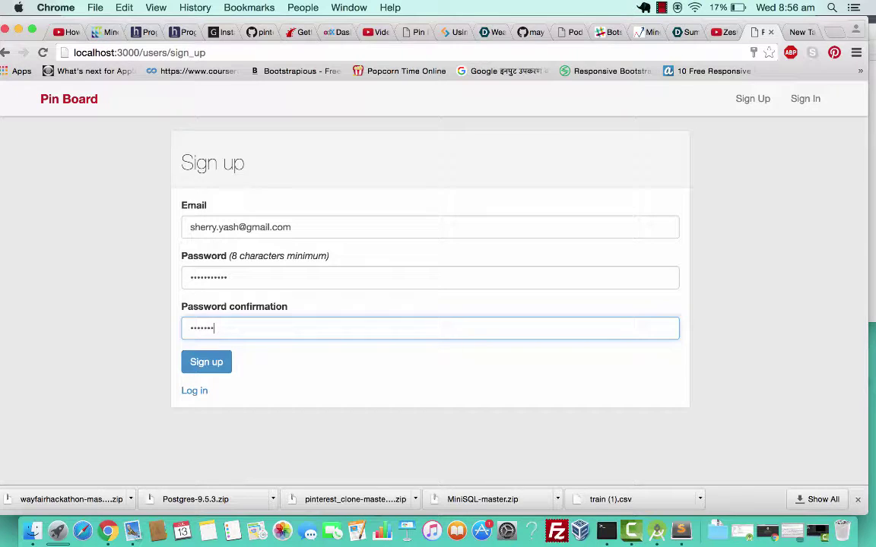
pyautogui.click(206, 365)
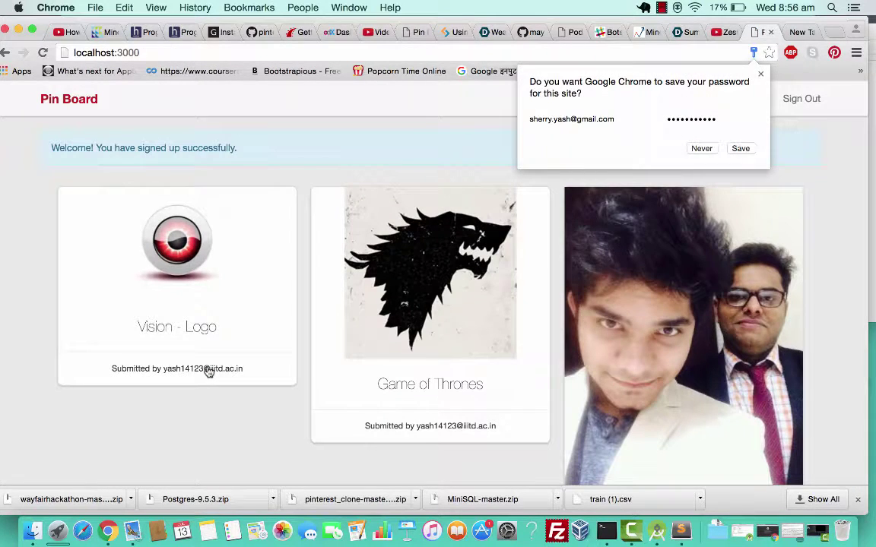
# Save the password in Chrome's prompt and open the New Pin form.
pyautogui.click(740, 149)
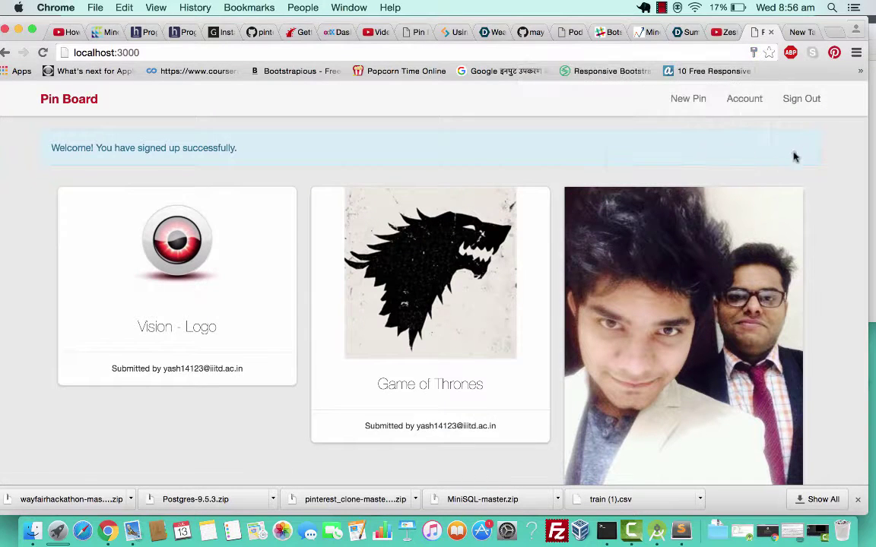
pyautogui.scroll(-3, 373, 366)
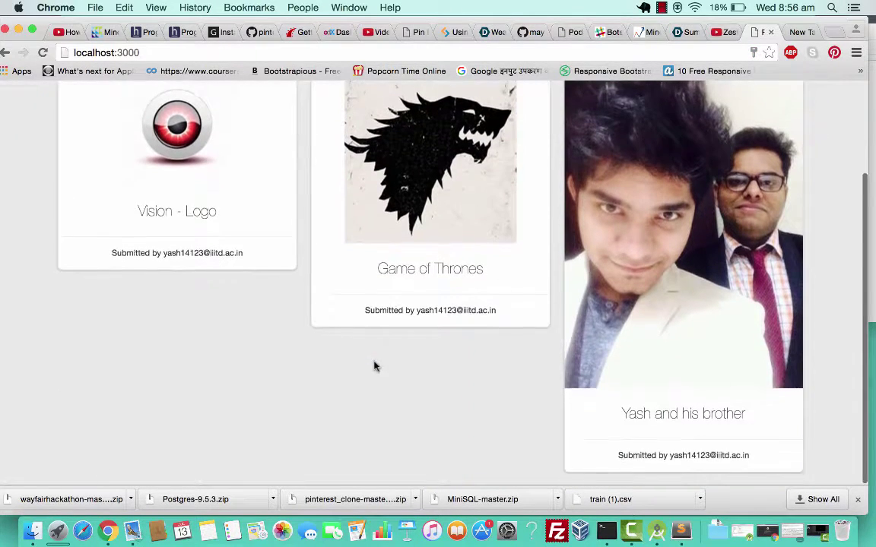
pyautogui.scroll(3, 373, 366)
pyautogui.click(685, 101)
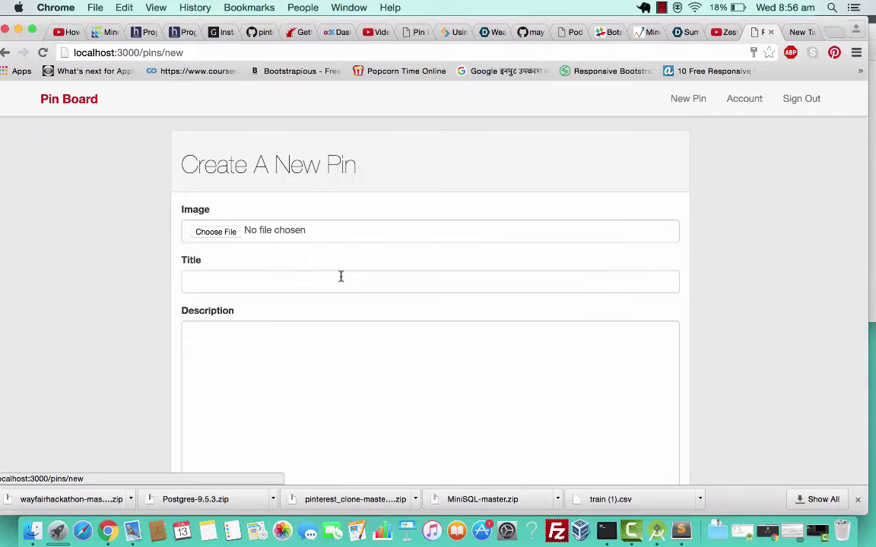
# Open the image file picker and browse the Desktop folder for the pin image.
pyautogui.click(217, 233)
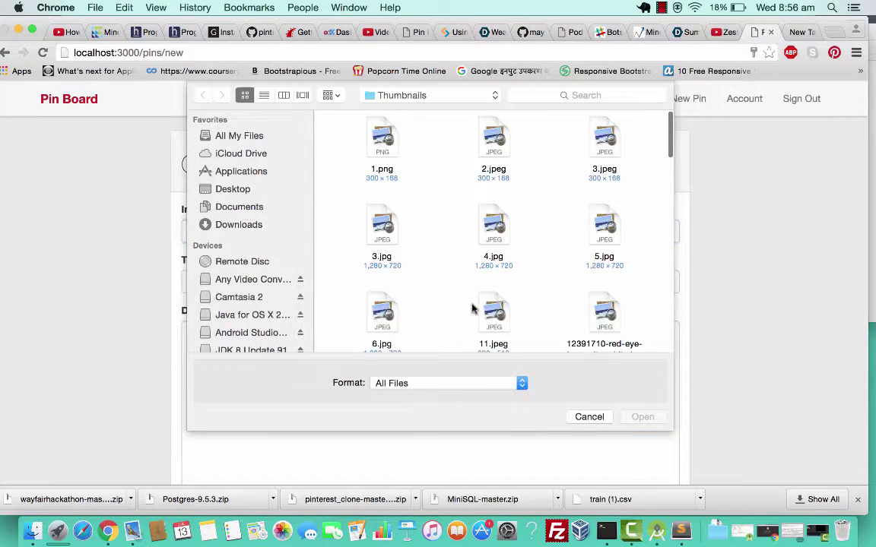
pyautogui.scroll(-10, 471, 308)
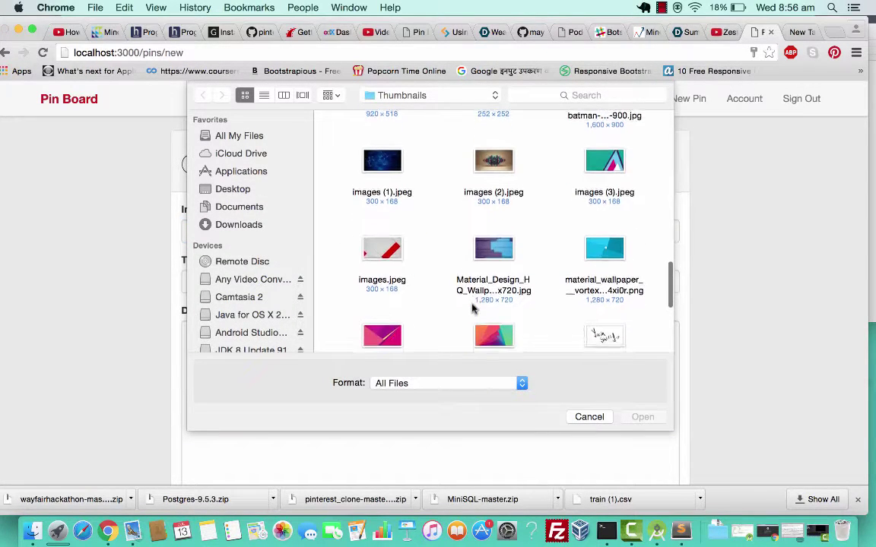
pyautogui.scroll(-1, 471, 308)
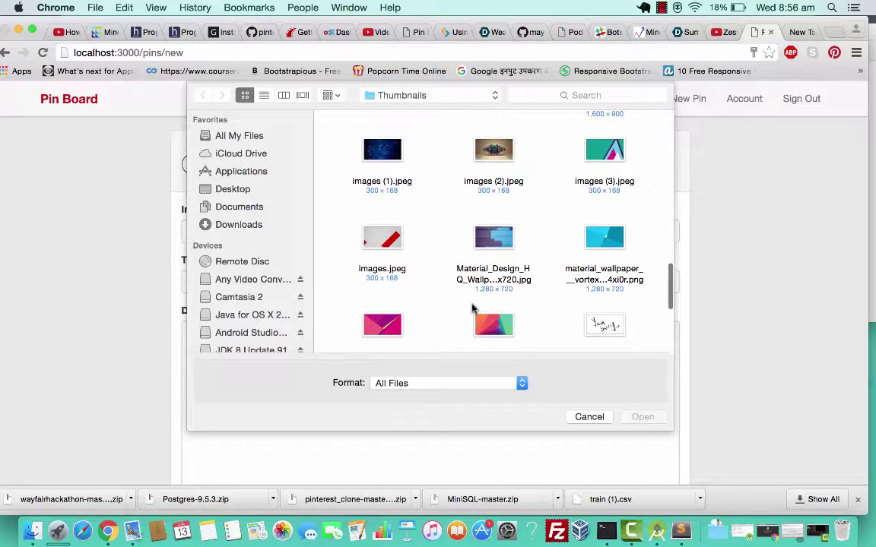
pyautogui.scroll(-2, 471, 307)
pyautogui.scroll(-5, 471, 308)
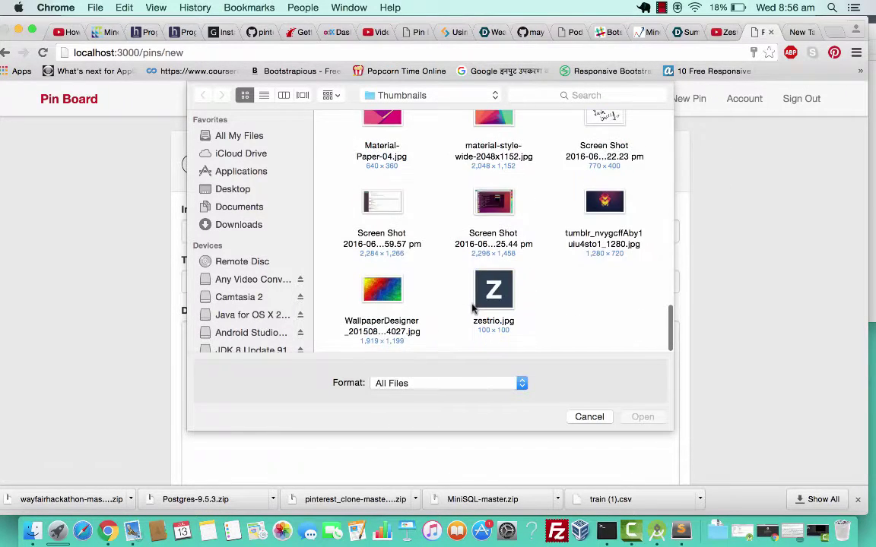
pyautogui.scroll(15, 471, 308)
pyautogui.scroll(-2, 471, 308)
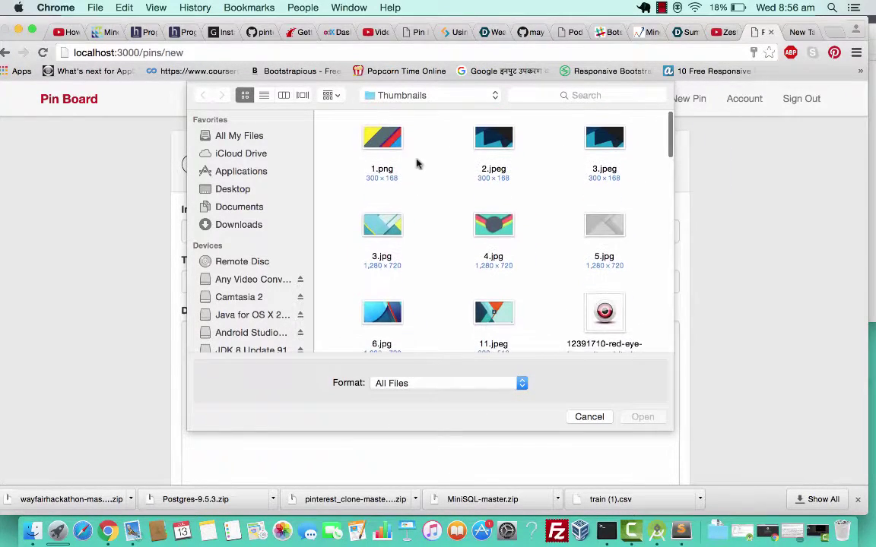
pyautogui.click(441, 95)
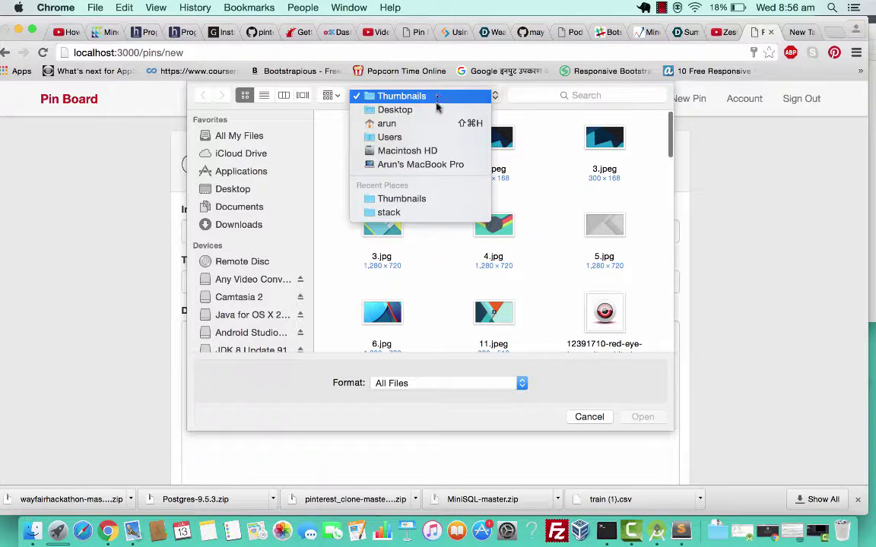
pyautogui.click(423, 111)
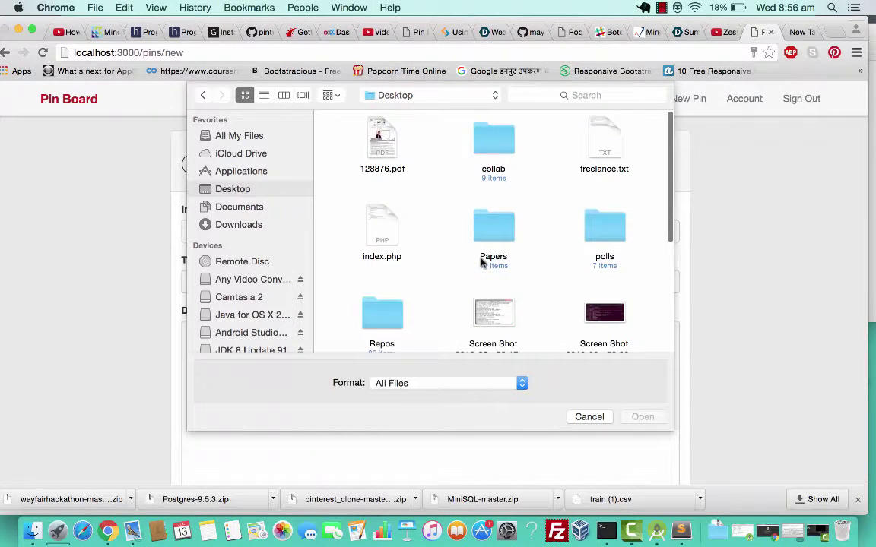
pyautogui.scroll(-4, 480, 261)
pyautogui.scroll(-2, 484, 262)
pyautogui.scroll(8, 483, 255)
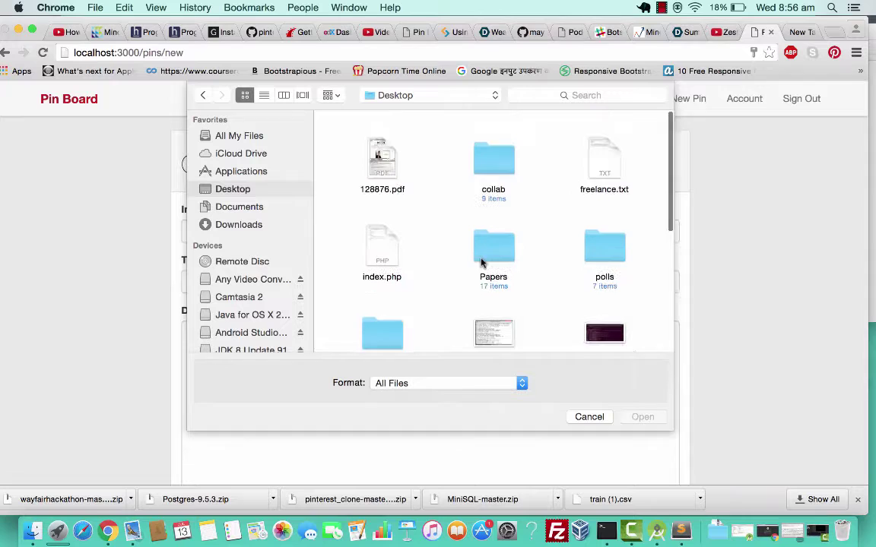
# Attach bDyOsFZ.jpg from the Thumbnails folder as the pin image.
pyautogui.click(428, 97)
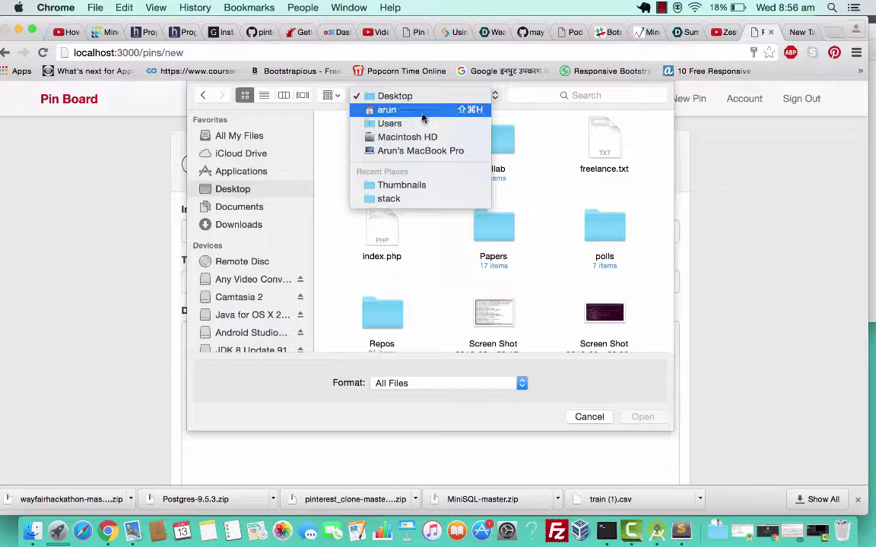
pyautogui.click(421, 184)
pyautogui.scroll(-6, 589, 228)
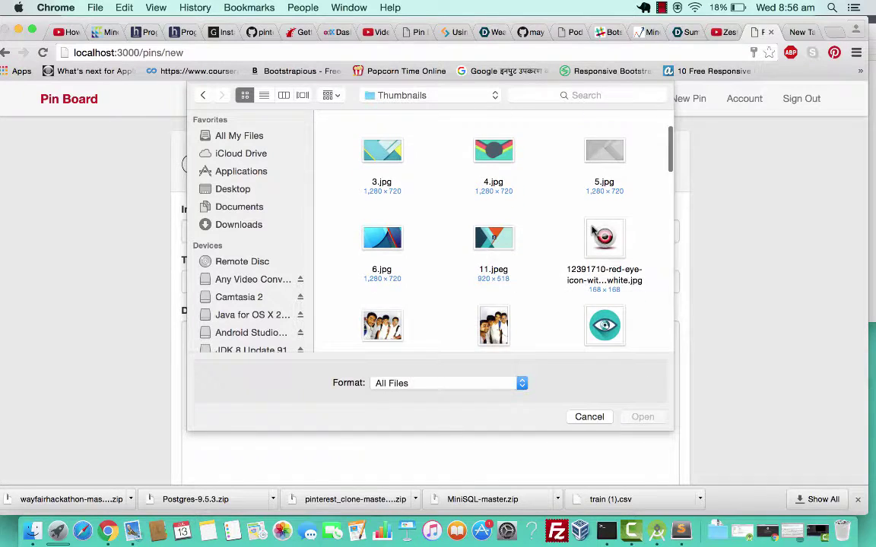
pyautogui.scroll(-8, 592, 230)
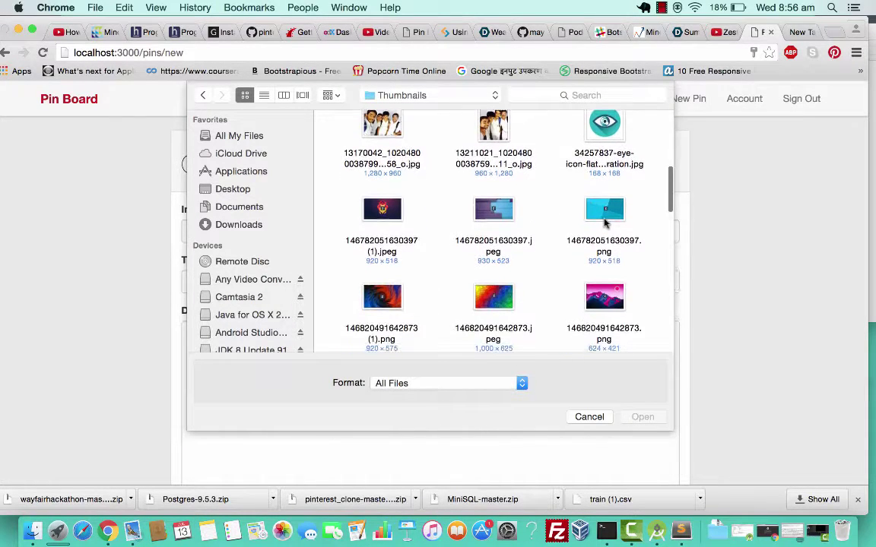
pyautogui.scroll(-3, 544, 319)
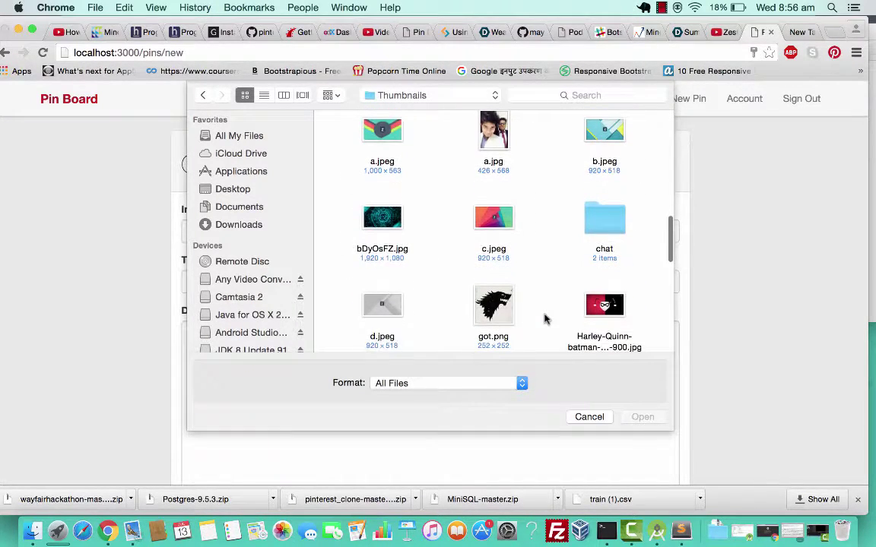
pyautogui.scroll(-3, 544, 319)
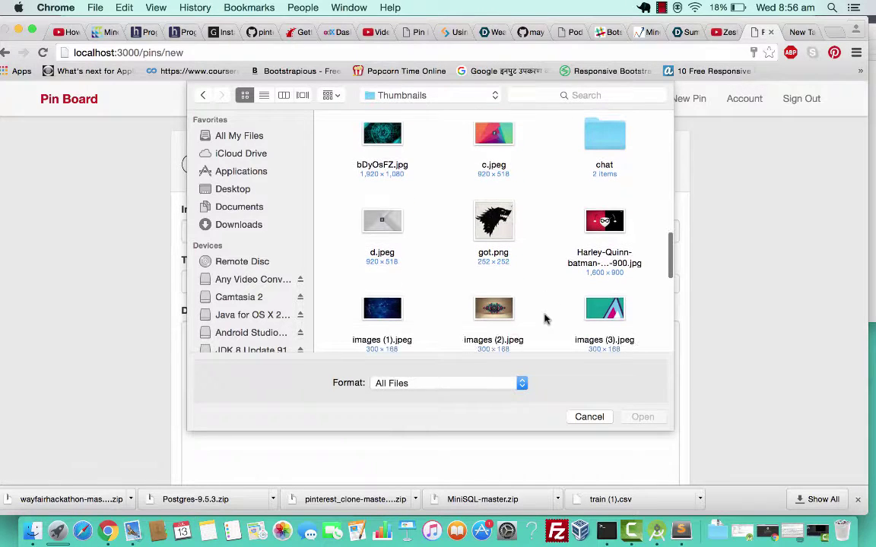
pyautogui.click(350, 137)
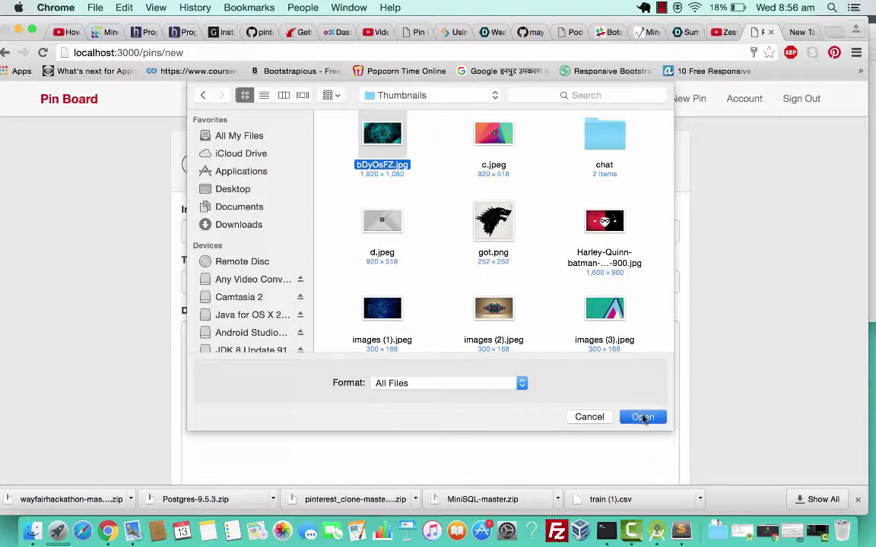
pyautogui.click(642, 417)
# Enter title 'Wallpaper' and description 'A simple wallpaper to display.', then create the pin.
pyautogui.scroll(-2, 530, 369)
pyautogui.click(322, 242)
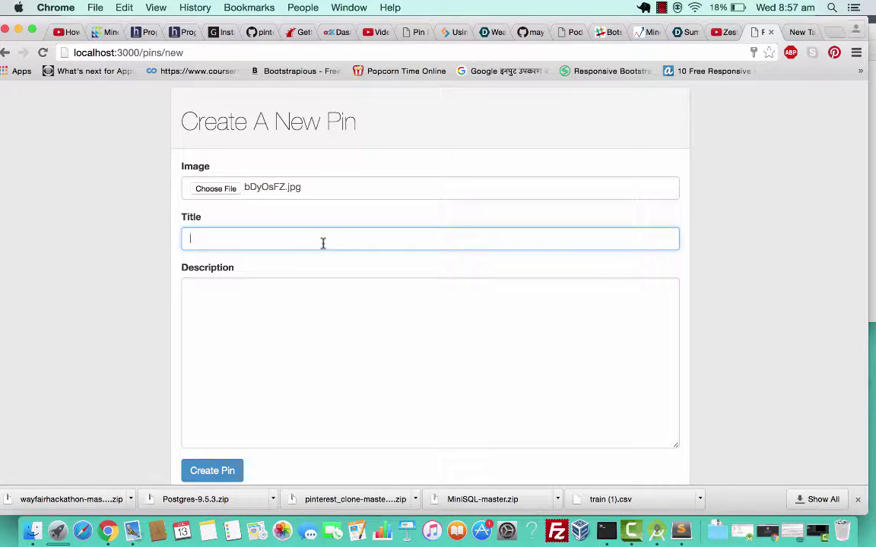
pyautogui.write('Wallpaper')
pyautogui.click(240, 314)
pyautogui.write('A ')
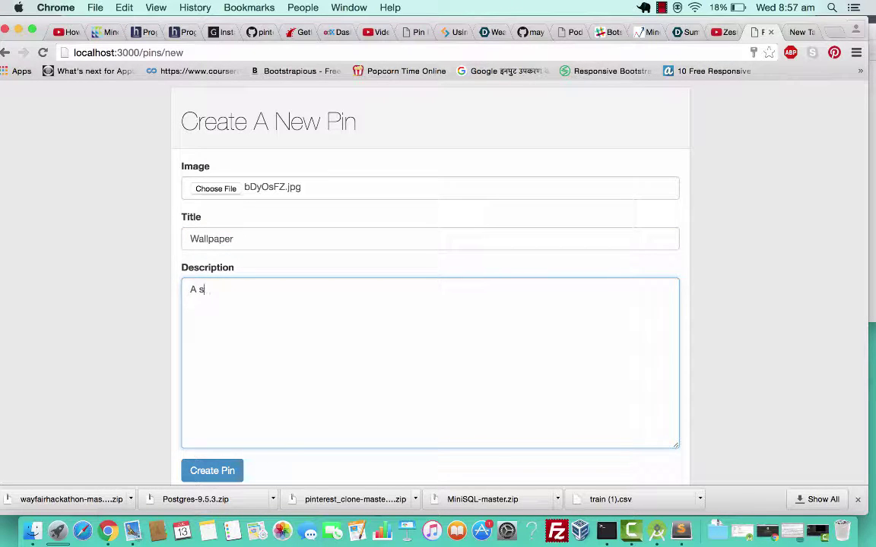
pyautogui.write('simple wallpaper to display.')
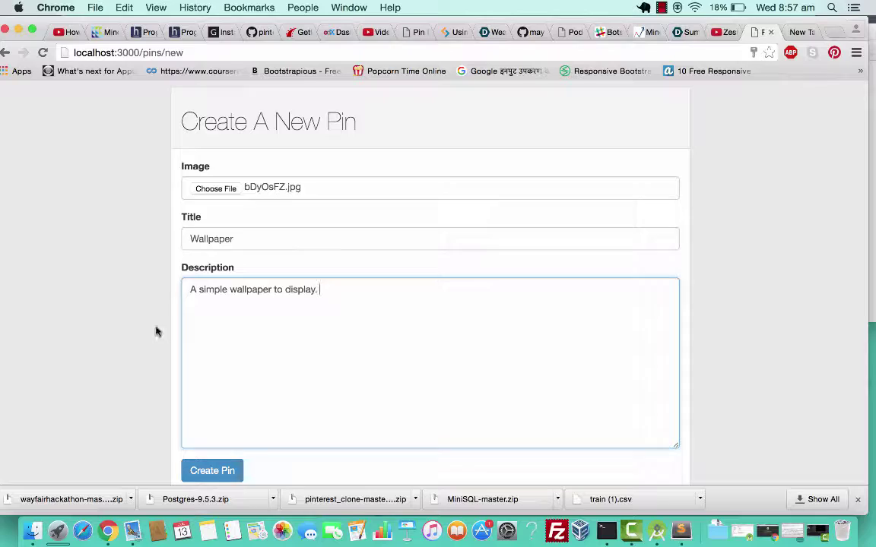
pyautogui.scroll(-1, 156, 332)
pyautogui.click(214, 451)
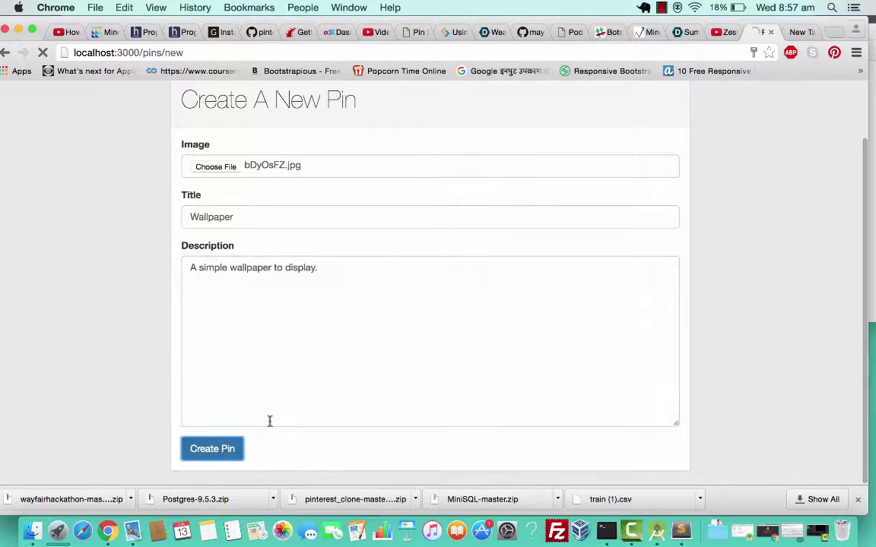
# Scroll through the Wallpaper pin page at pins/4 to check its image, description and submitter.
pyautogui.scroll(-2, 417, 348)
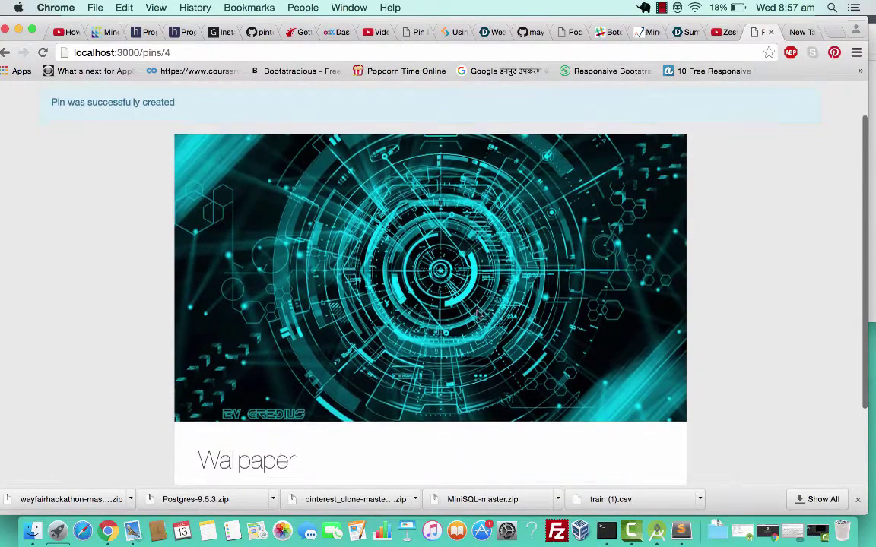
pyautogui.scroll(-3, 342, 380)
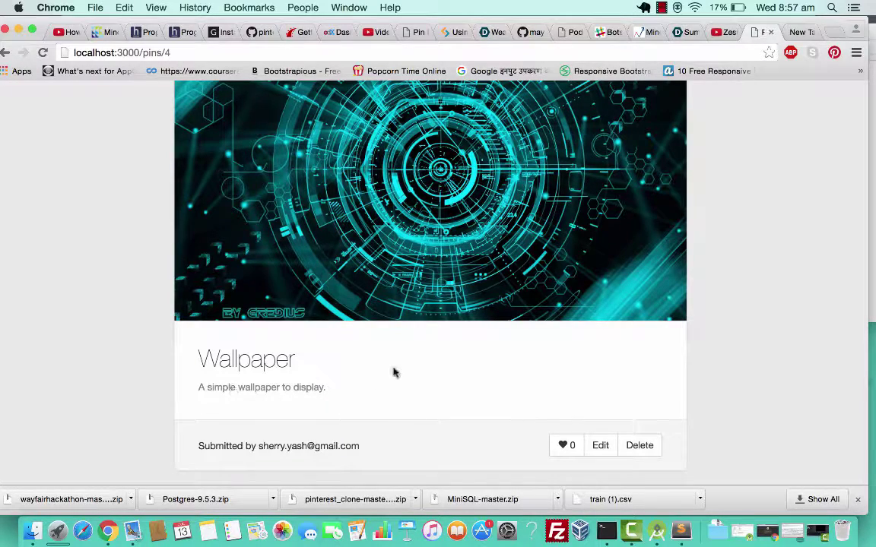
pyautogui.scroll(4, 612, 274)
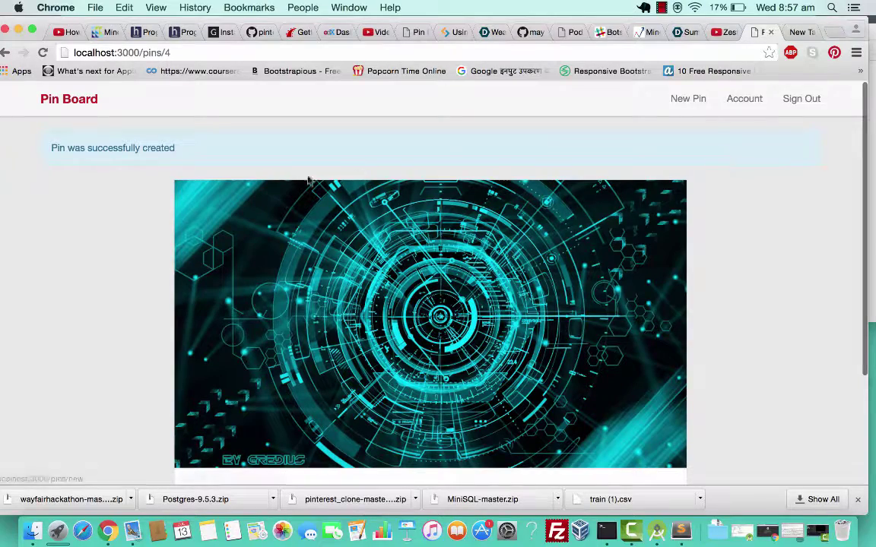
pyautogui.click(69, 101)
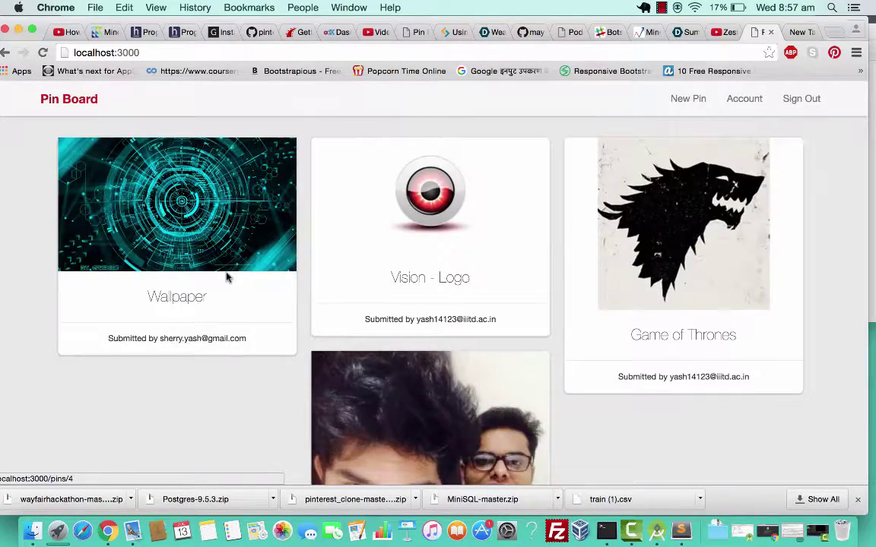
pyautogui.scroll(-5, 225, 276)
pyautogui.scroll(5, 225, 276)
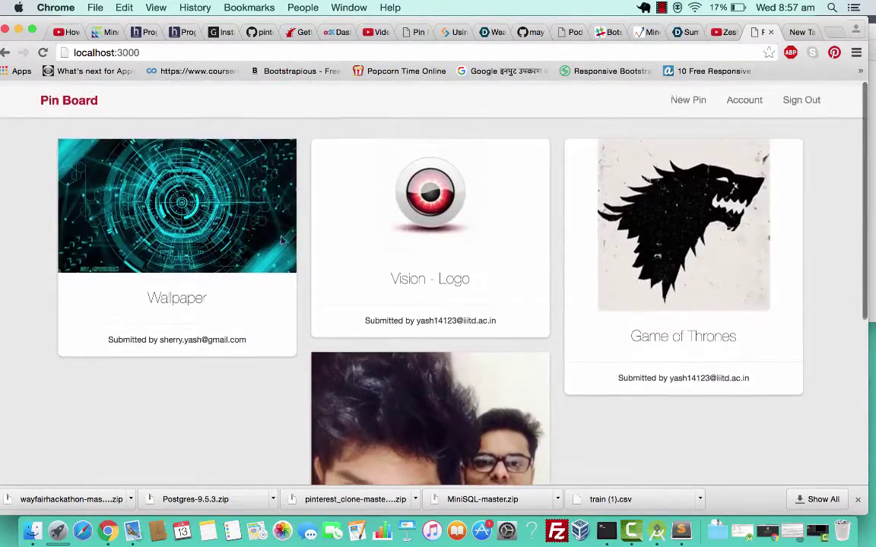
pyautogui.moveTo(161, 339); pyautogui.dragTo(235, 346)
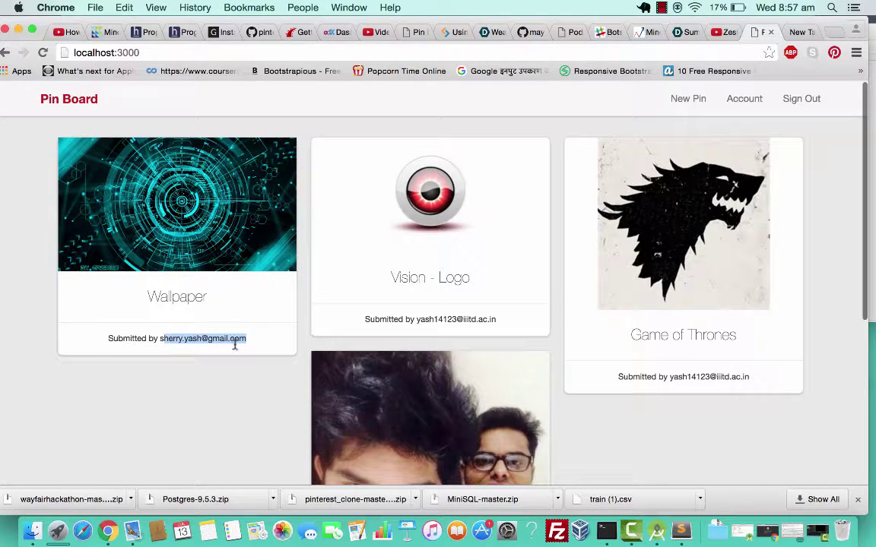
pyautogui.moveTo(159, 338); pyautogui.dragTo(248, 337)
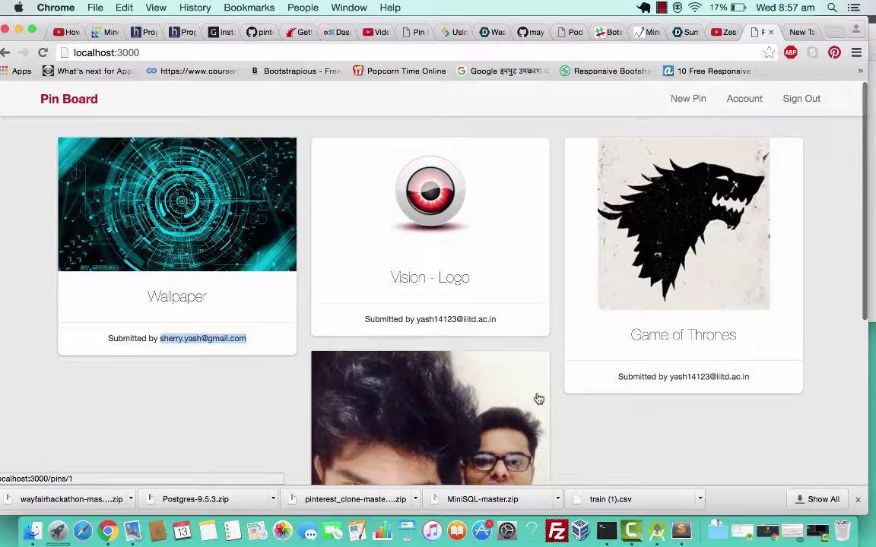
pyautogui.scroll(-2, 537, 399)
pyautogui.scroll(1, 537, 398)
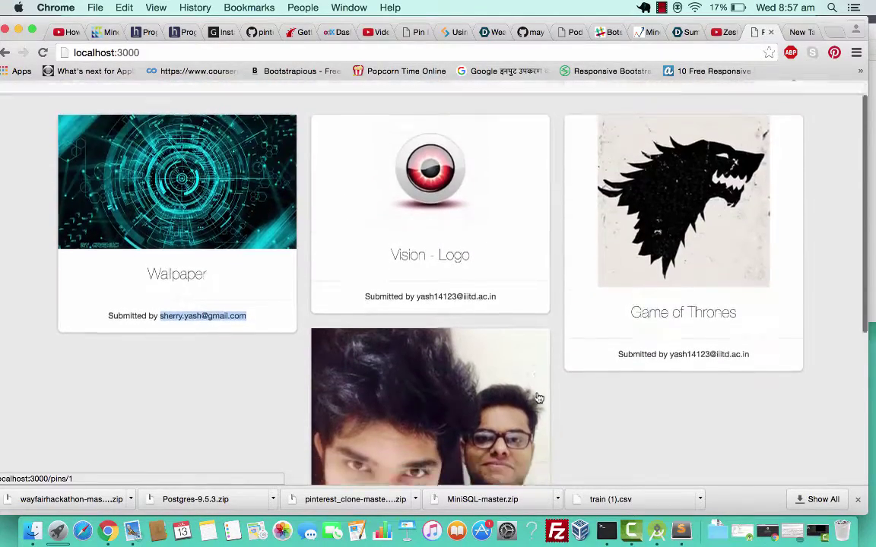
pyautogui.scroll(-5, 538, 399)
pyautogui.scroll(5, 537, 399)
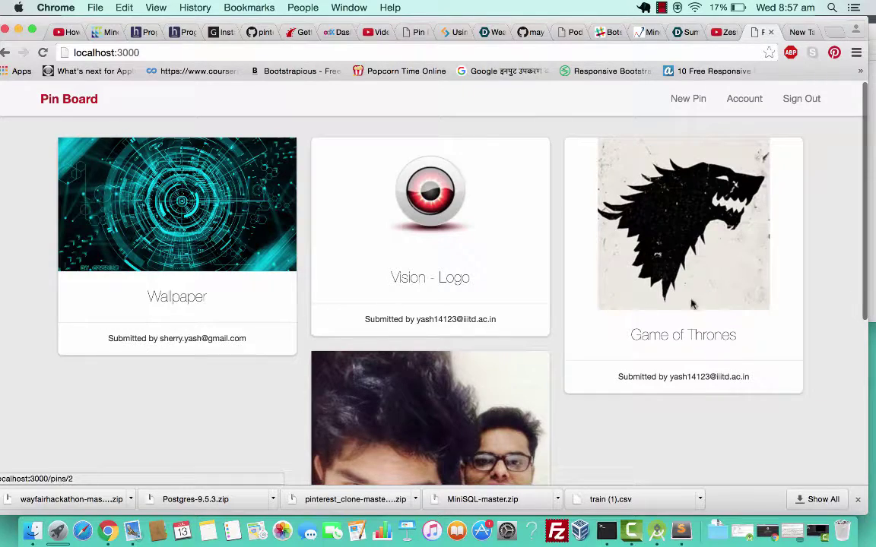
pyautogui.scroll(-3, 710, 353)
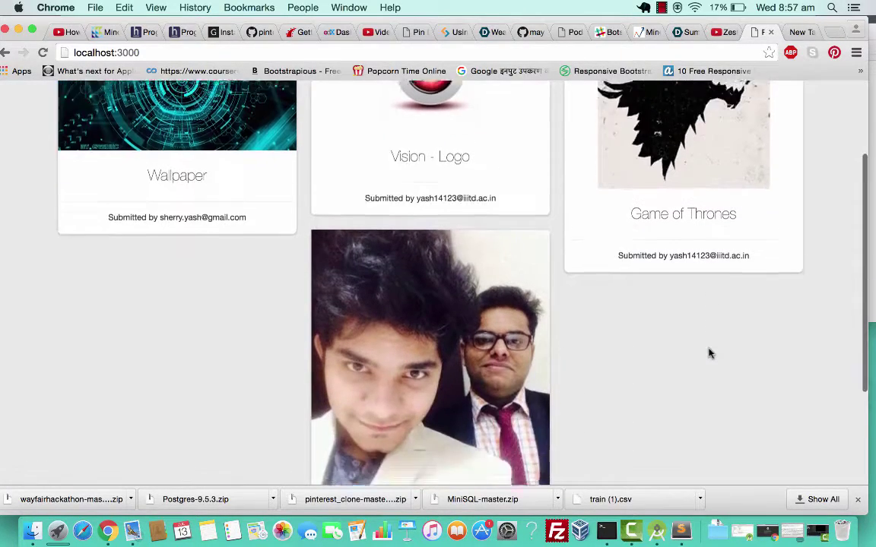
pyautogui.scroll(3, 710, 353)
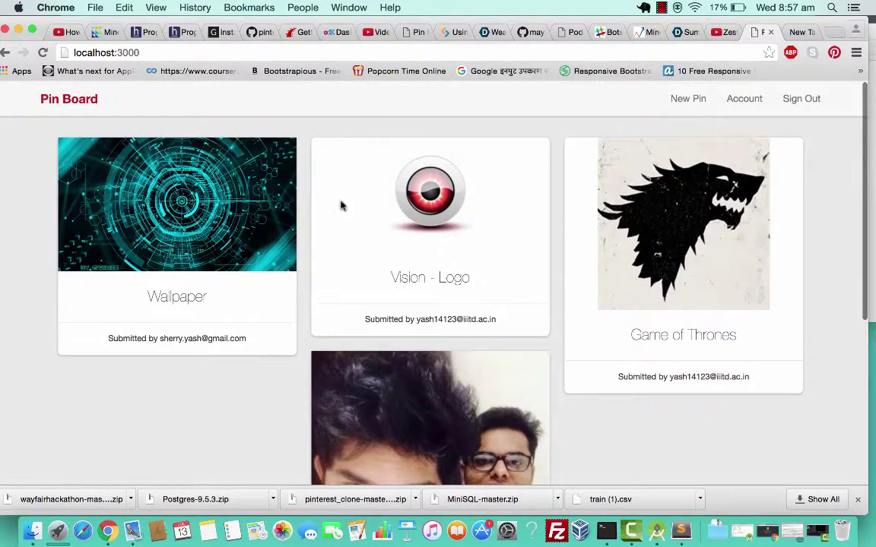
pyautogui.scroll(-5, 454, 416)
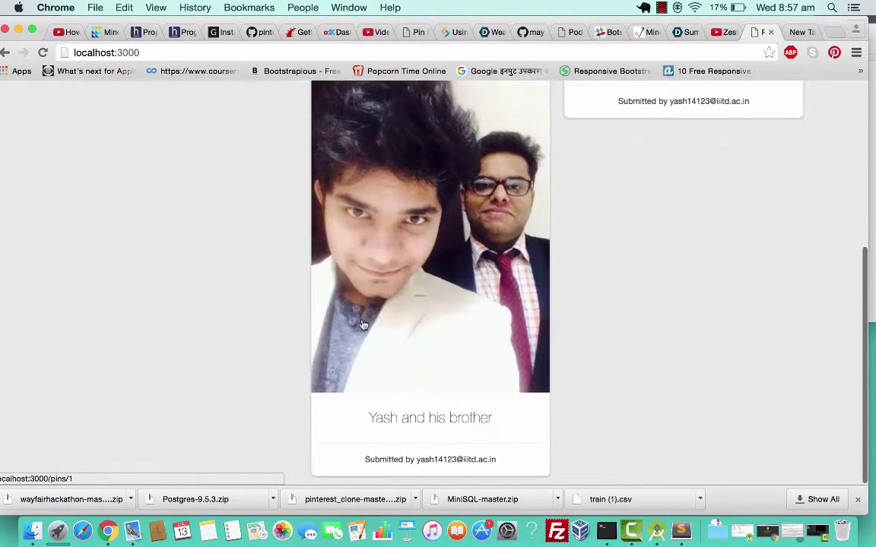
pyautogui.scroll(5, 307, 232)
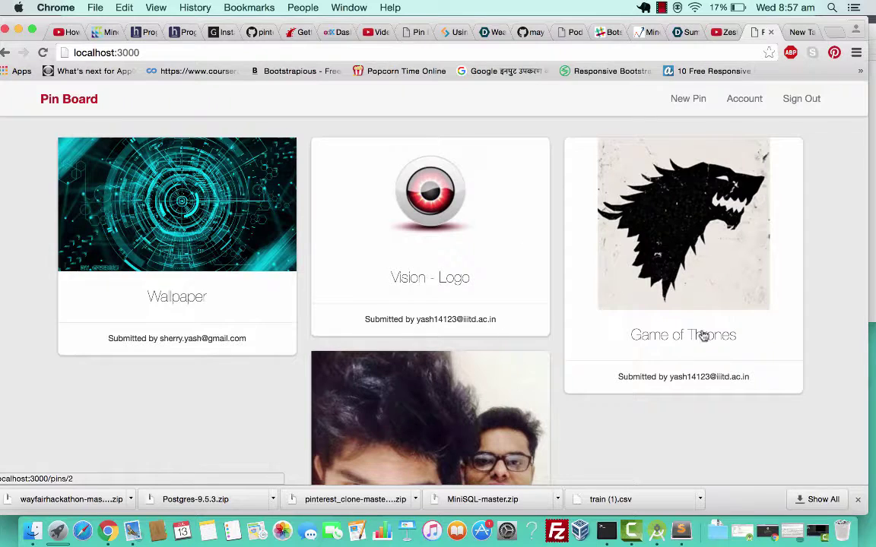
# Open the Vision - Logo pin's detail page at pins/3 and scroll to its details.
pyautogui.click(446, 282)
pyautogui.scroll(-5, 488, 313)
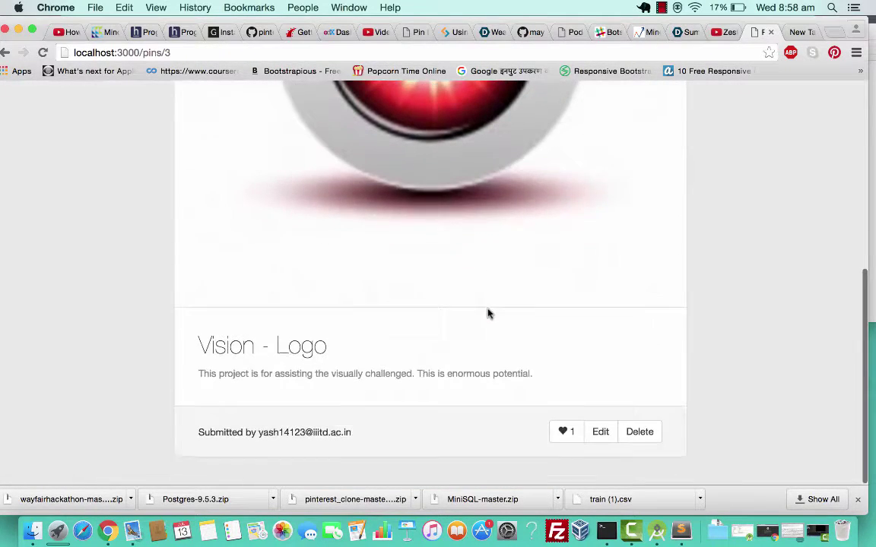
pyautogui.scroll(1, 488, 313)
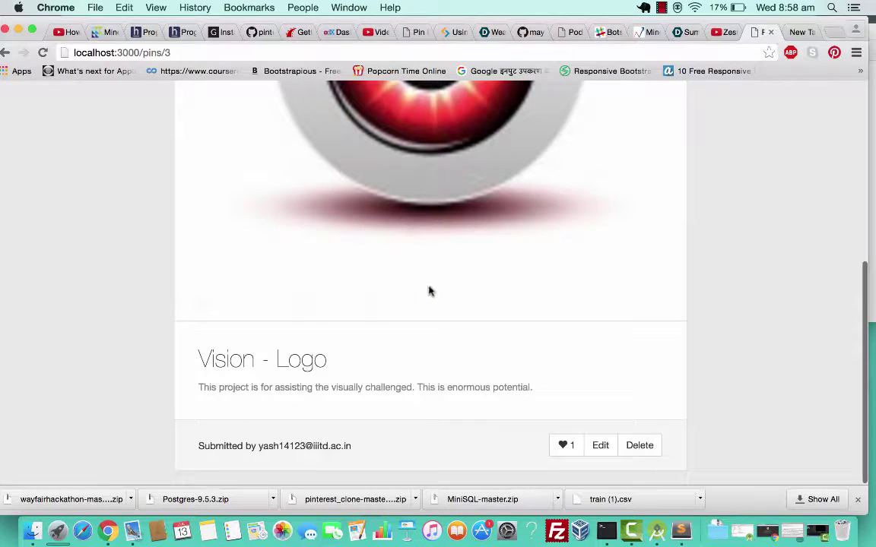
pyautogui.scroll(5, 494, 323)
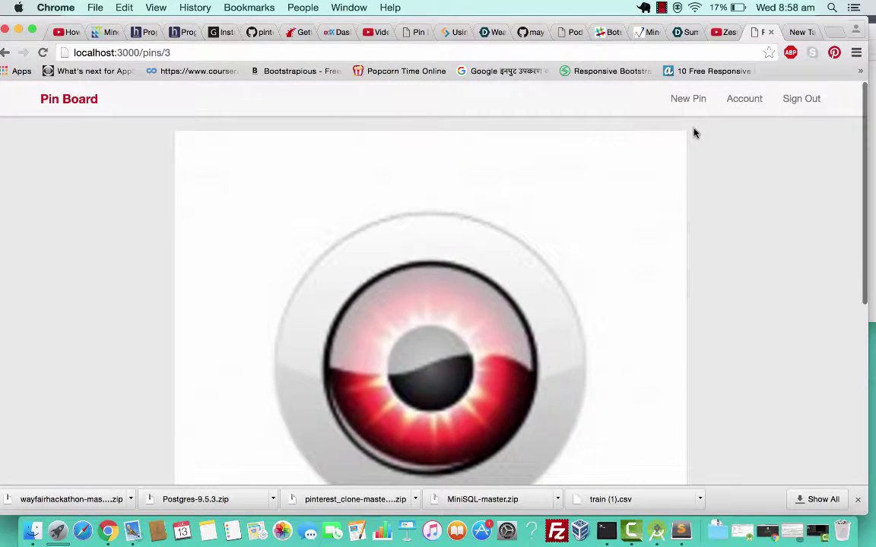
pyautogui.scroll(-8, 600, 377)
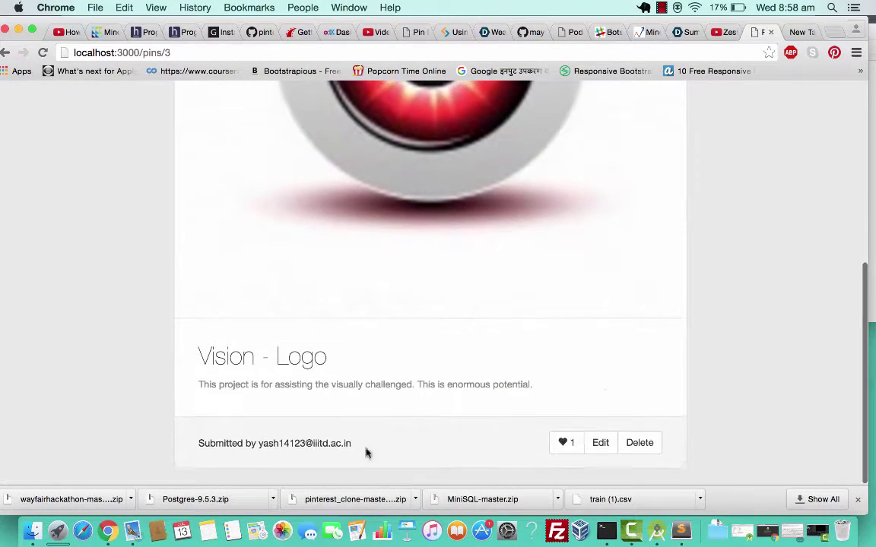
pyautogui.moveTo(354, 447); pyautogui.dragTo(274, 446)
pyautogui.click(466, 416)
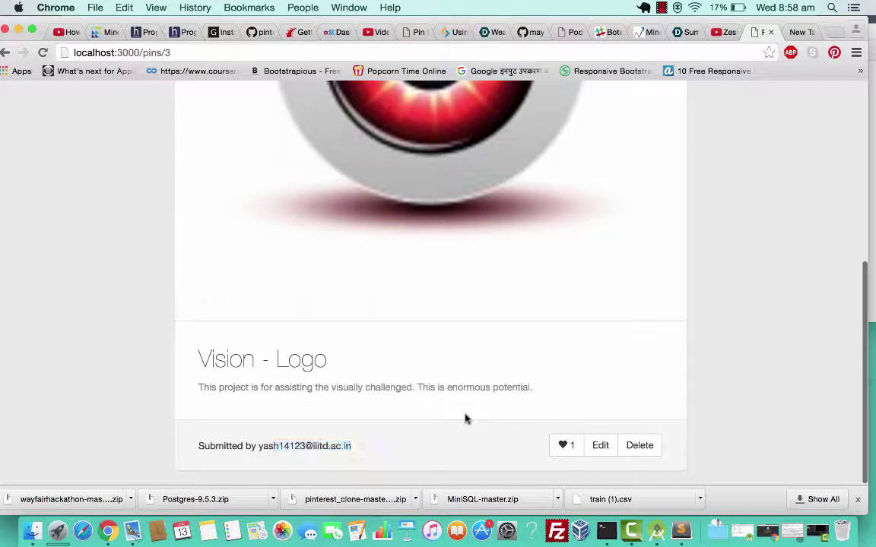
# Like the Vision - Logo pin, bringing its like count to 2.
pyautogui.click(567, 446)
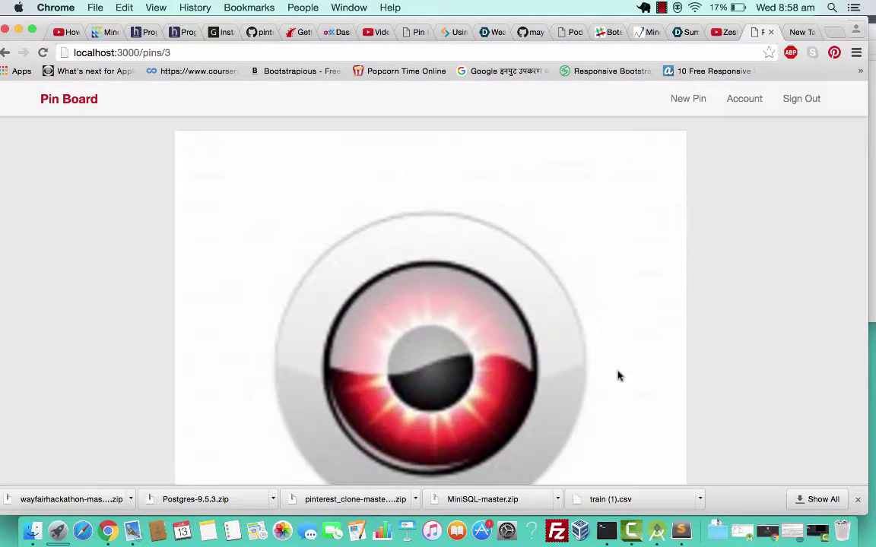
pyautogui.scroll(-8, 554, 408)
pyautogui.click(565, 448)
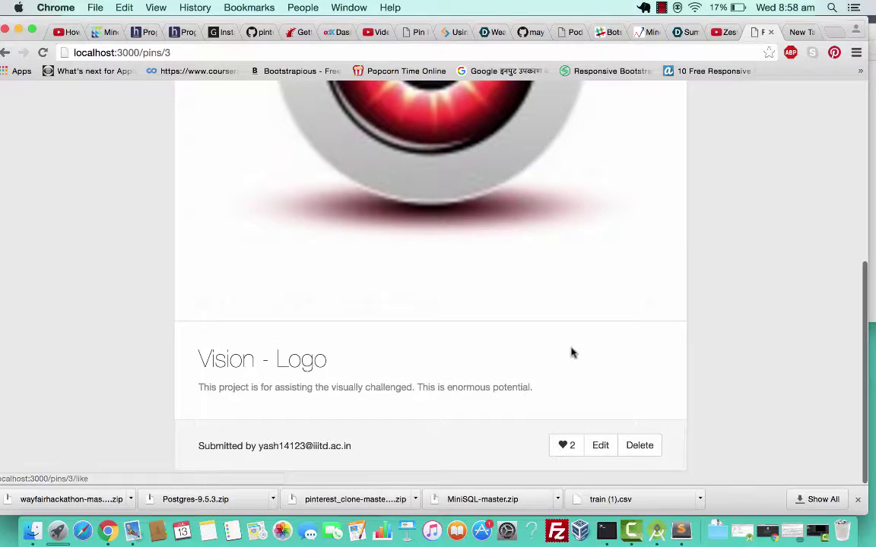
pyautogui.scroll(-5, 68, 99)
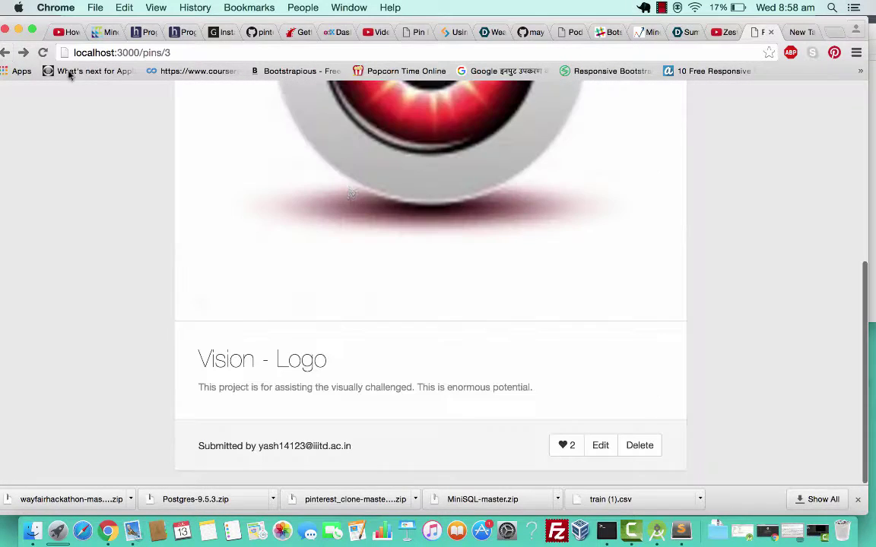
pyautogui.scroll(10, 180, 162)
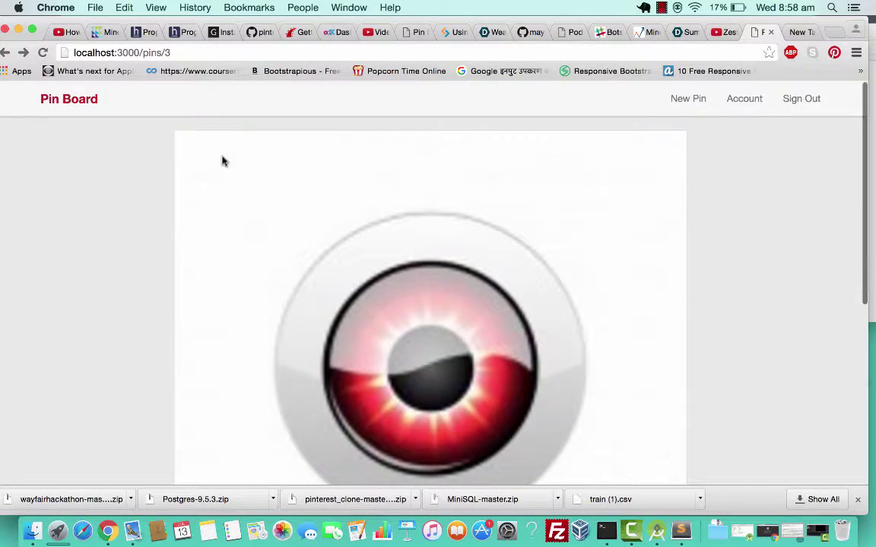
pyautogui.scroll(-5, 298, 244)
pyautogui.scroll(5, 184, 152)
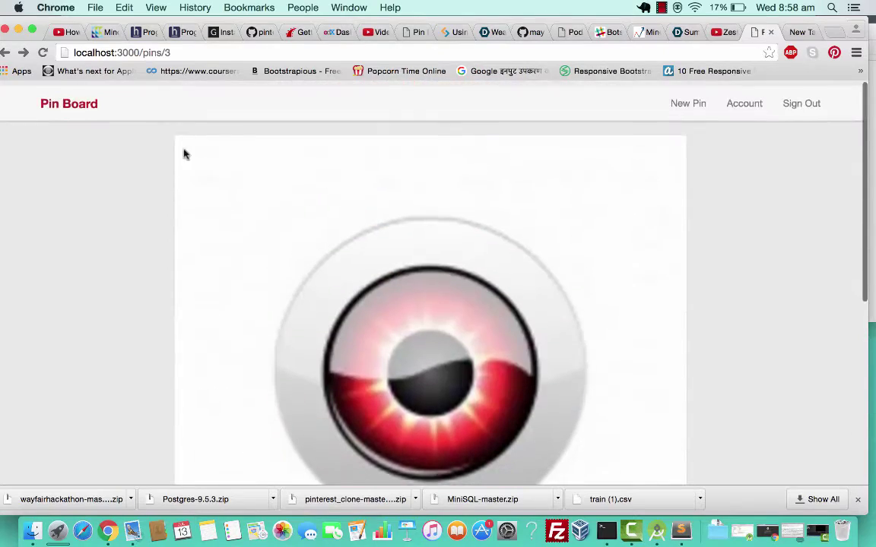
# Return to the Pin Board home grid and scroll through the Wallpaper, Vision - Logo and Game of Thrones pins.
pyautogui.click(76, 107)
pyautogui.scroll(-5, 635, 445)
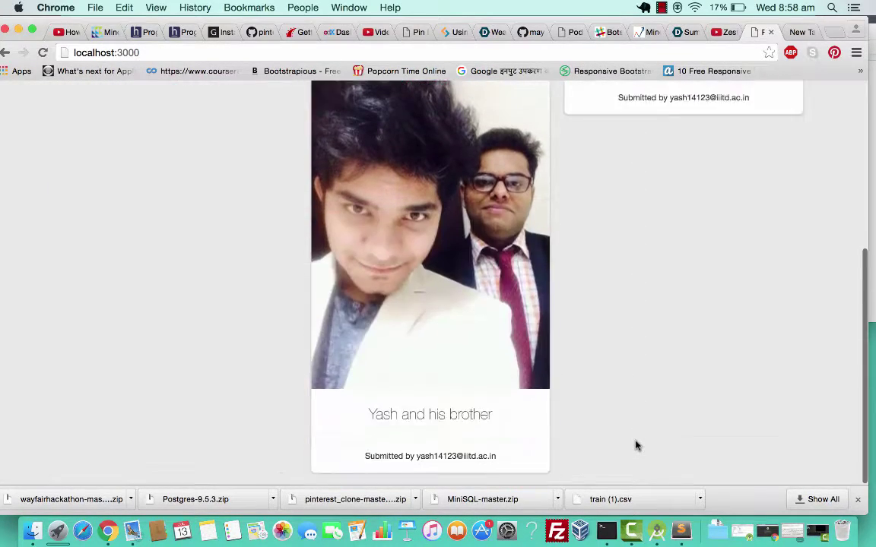
pyautogui.scroll(5, 635, 445)
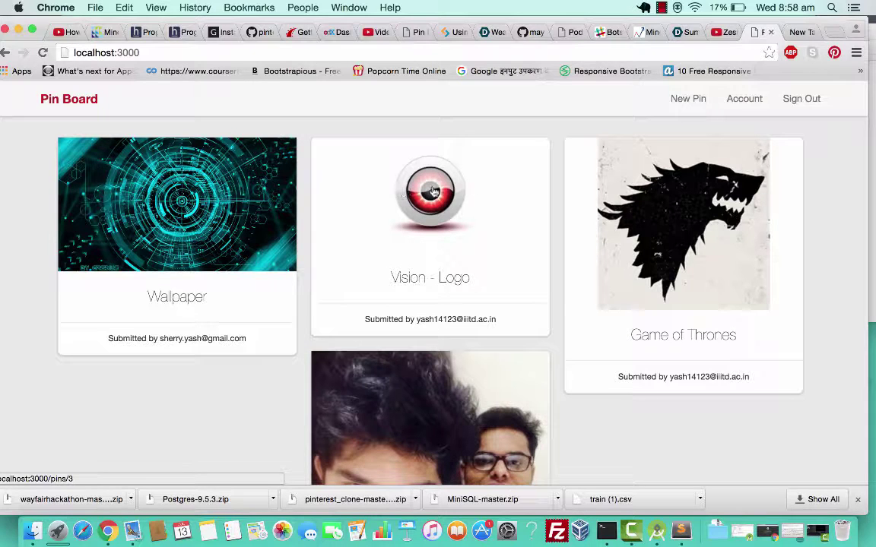
pyautogui.scroll(-5, 642, 200)
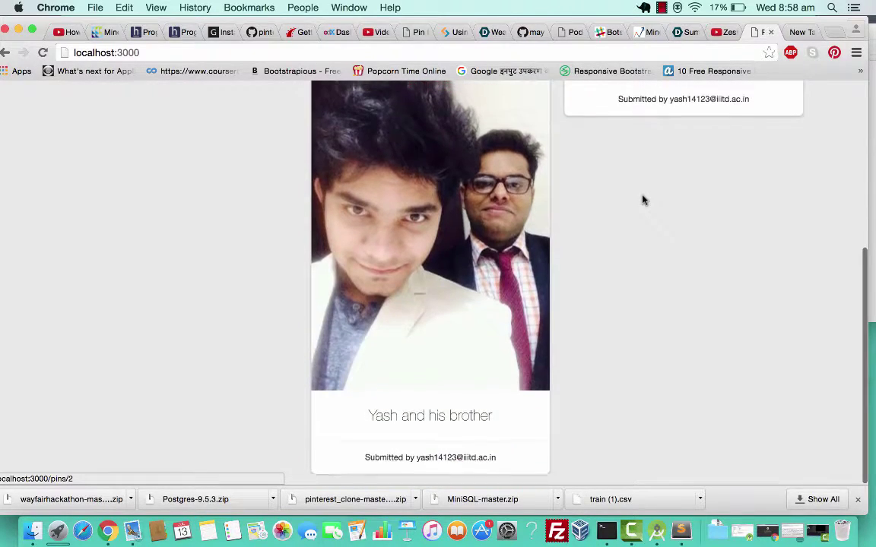
pyautogui.scroll(5, 642, 200)
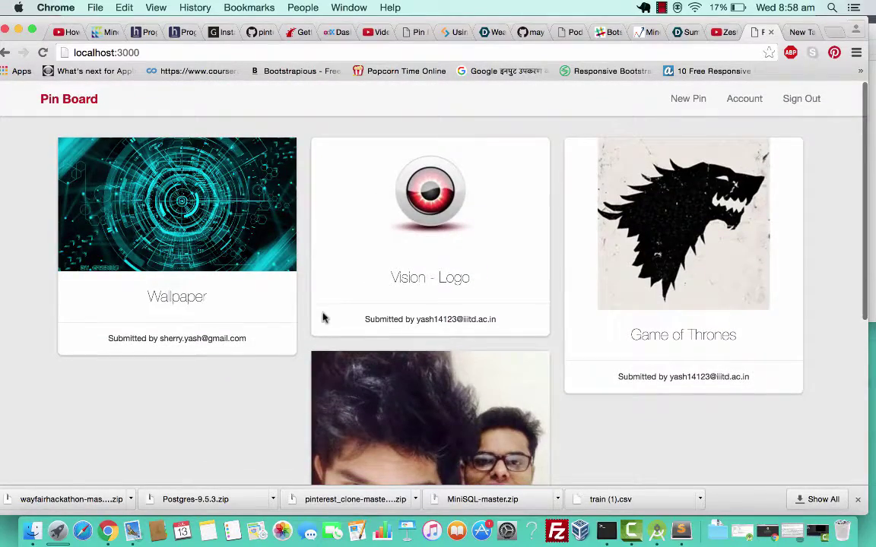
pyautogui.click(180, 200)
pyautogui.scroll(-1, 445, 364)
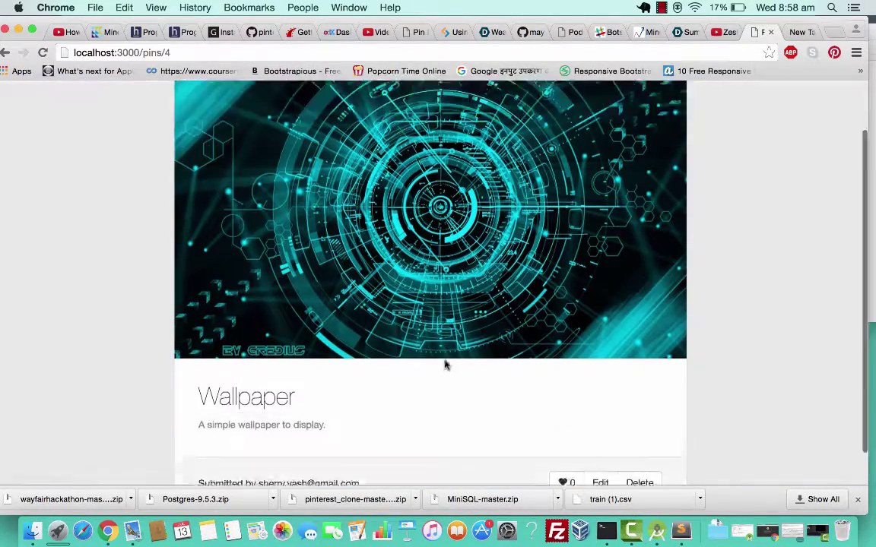
pyautogui.scroll(-1, 445, 365)
pyautogui.scroll(3, 445, 365)
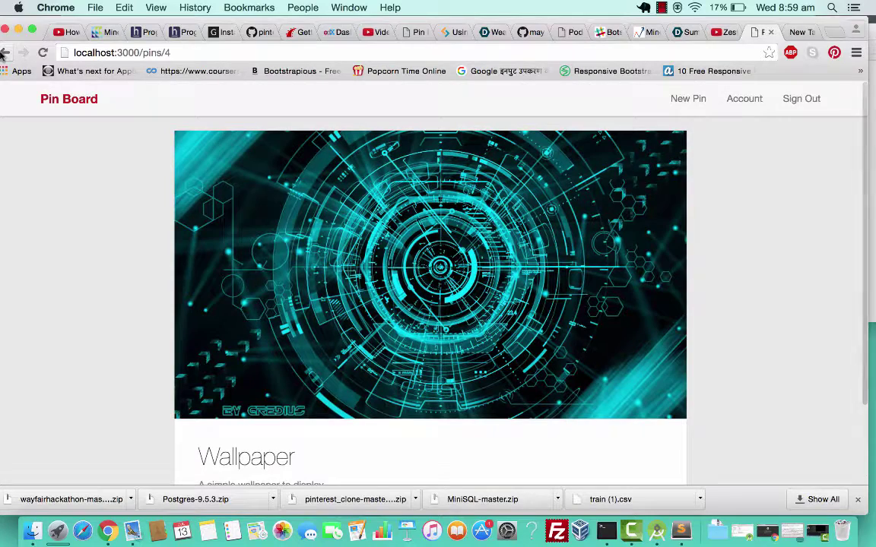
pyautogui.click(3, 52)
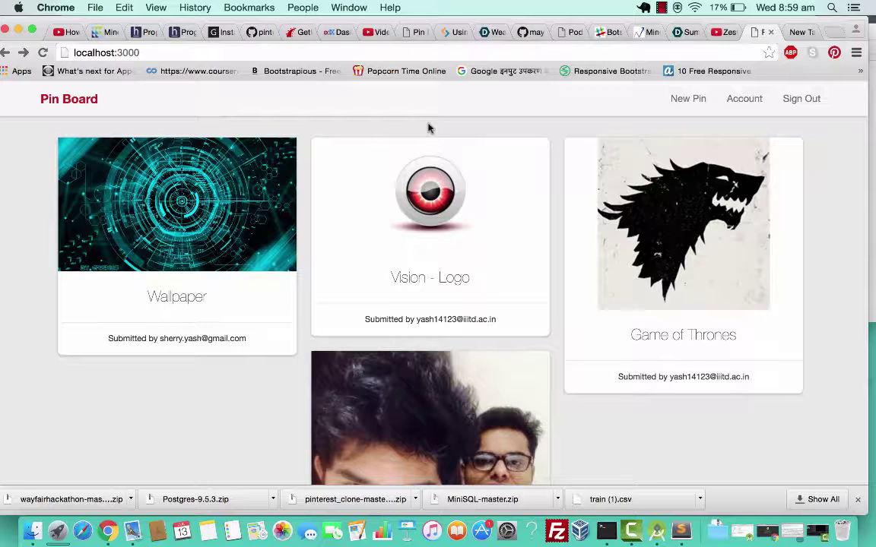
pyautogui.scroll(-3, 428, 128)
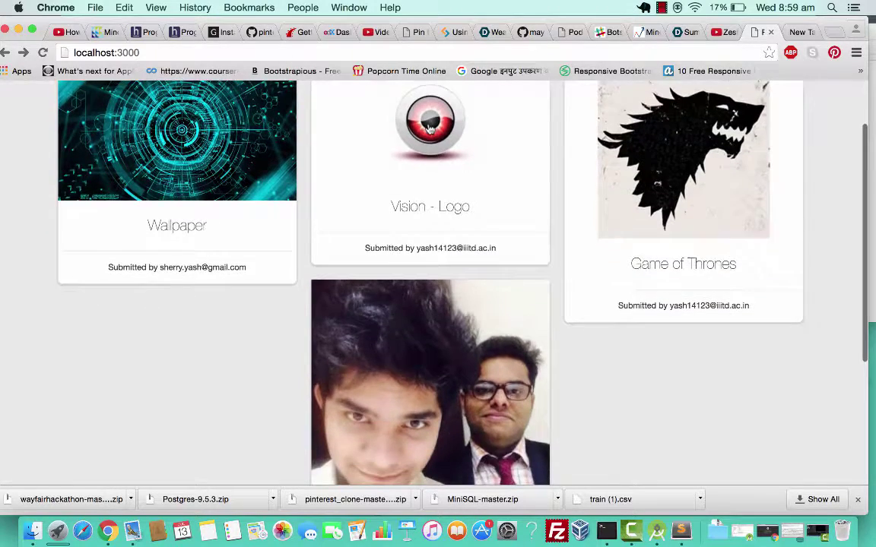
pyautogui.scroll(3, 428, 128)
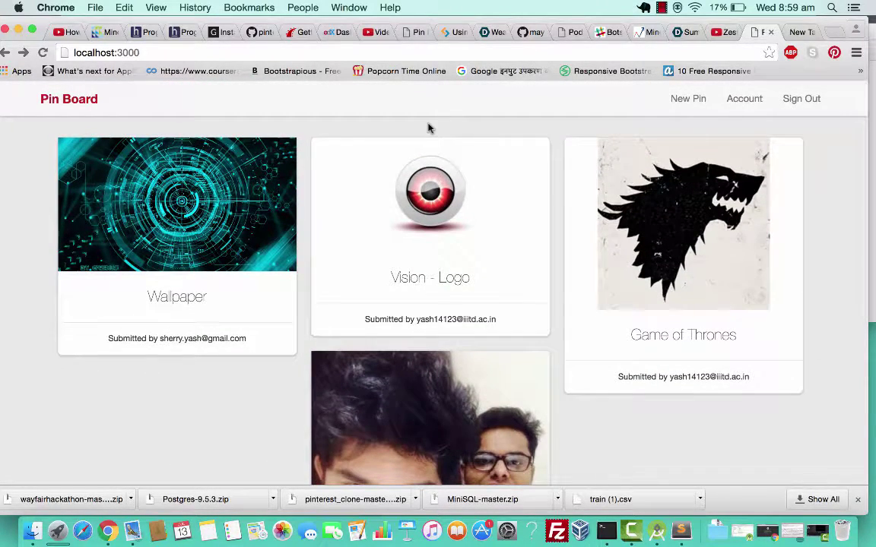